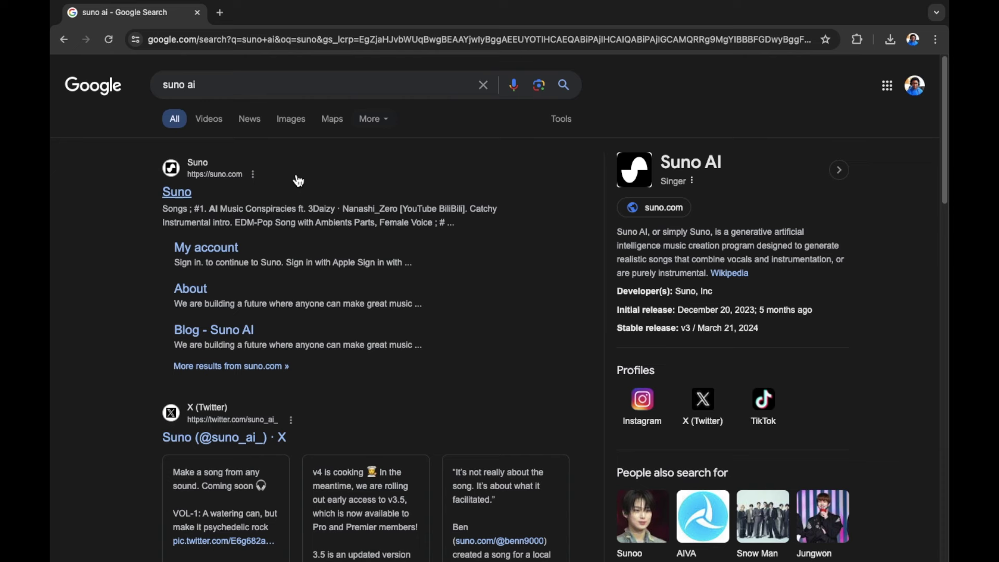
Go to the Suno website and play the showcase song 'dialectic (accept it)'
{"action": "left_click", "coordinate": [187, 197]}
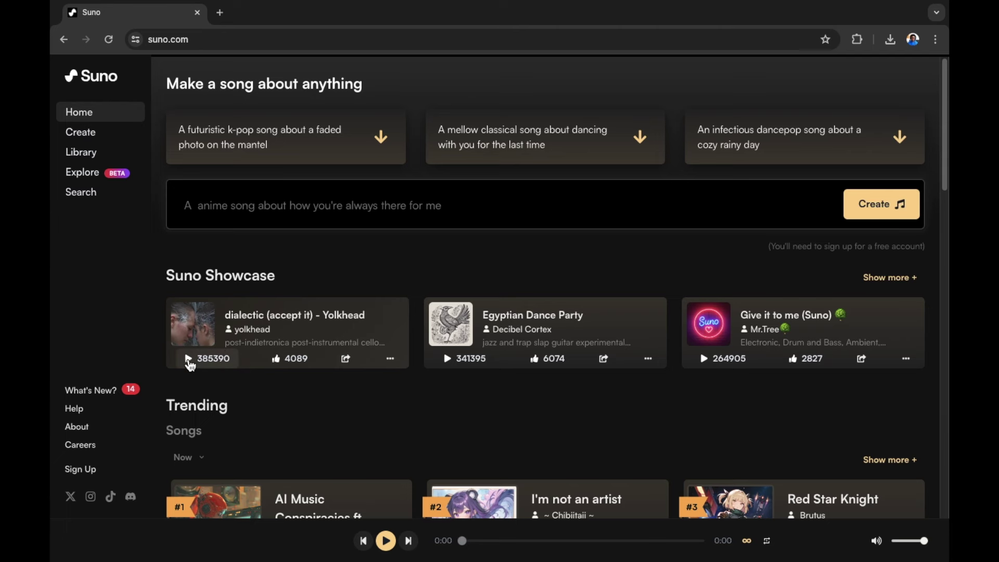
{"action": "left_click", "coordinate": [189, 360]}
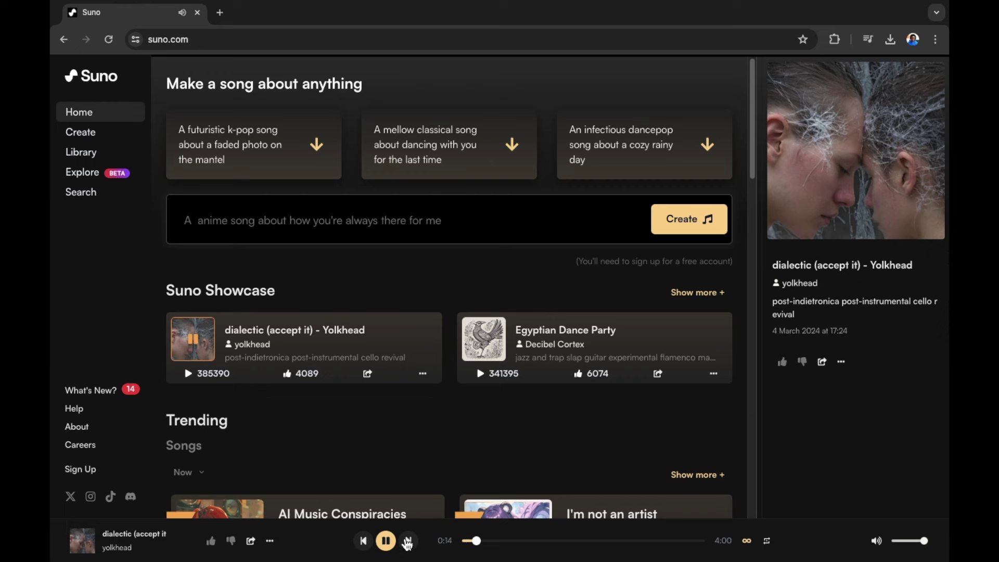
Pause 'dialectic (accept it)' at 0:15 from the bottom player bar
{"action": "left_click", "coordinate": [385, 541]}
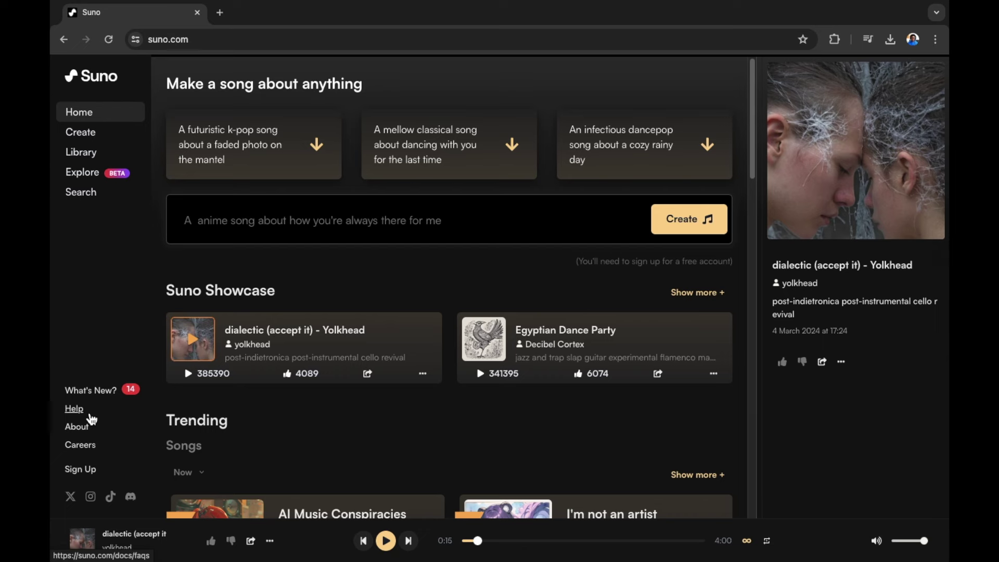
Sign up for Suno with a Google account to reach the Create page with 35 credits
{"action": "left_click", "coordinate": [96, 137]}
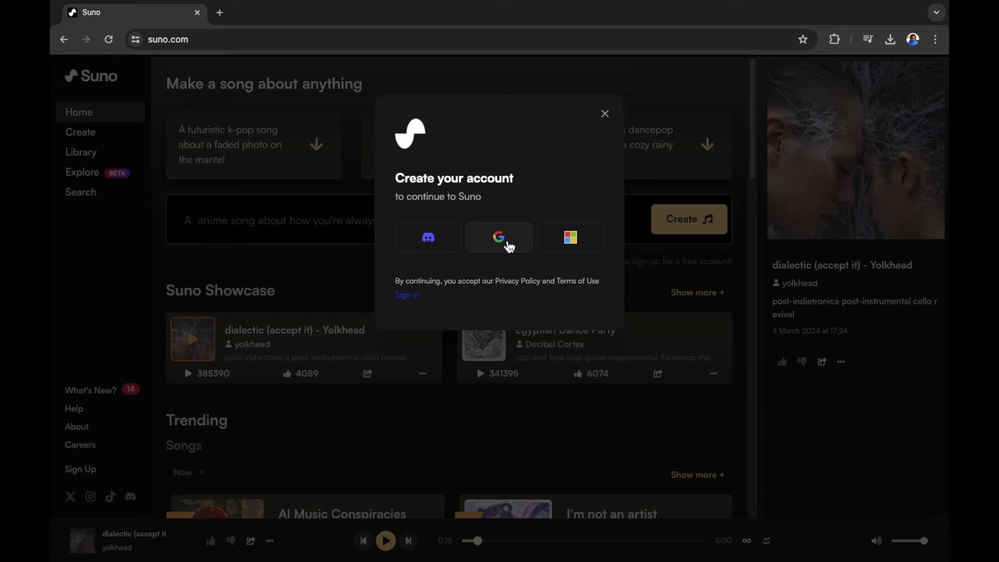
{"action": "left_click", "coordinate": [508, 245]}
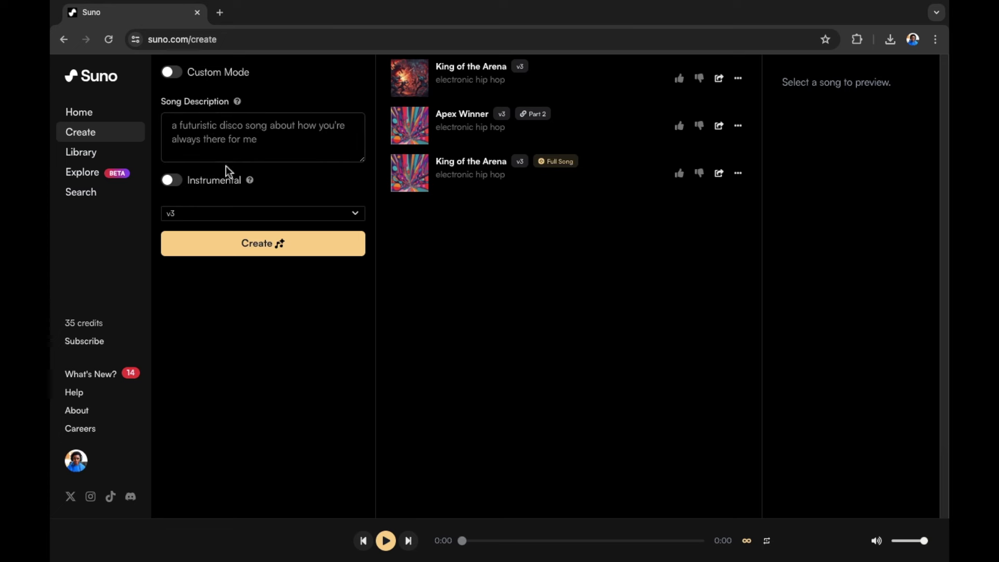
Generate songs from the description 'Dance techno track female singing the lyrics about being in the fortnite storm'
{"action": "left_click", "coordinate": [214, 125]}
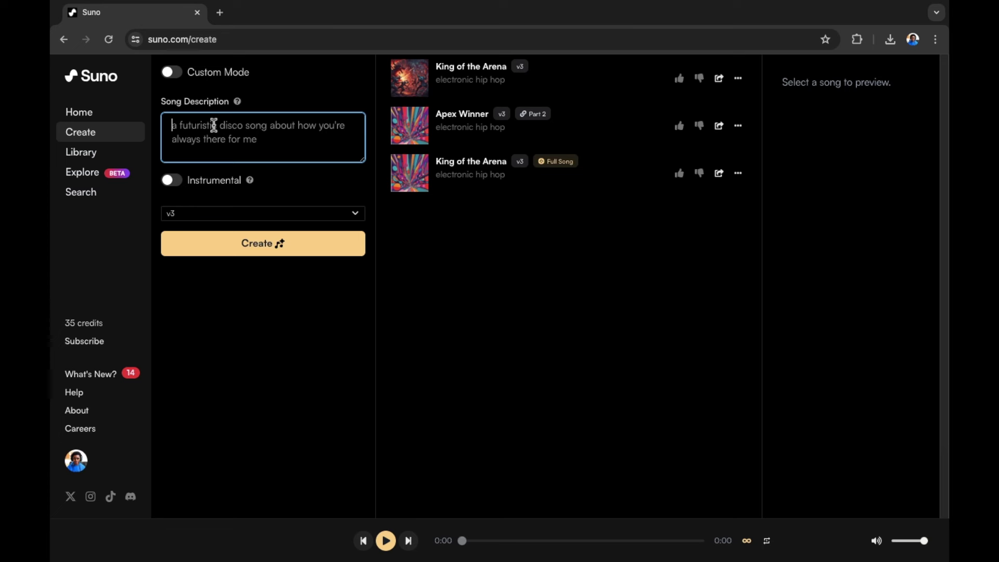
{"action": "type", "text": "Danc"}
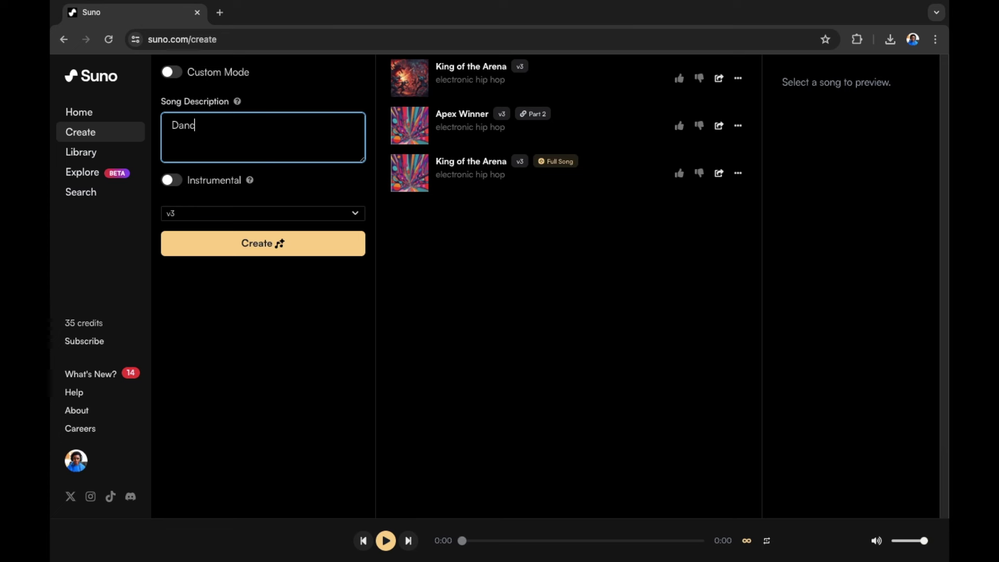
{"action": "type", "text": "e techno track female singing the lyr"}
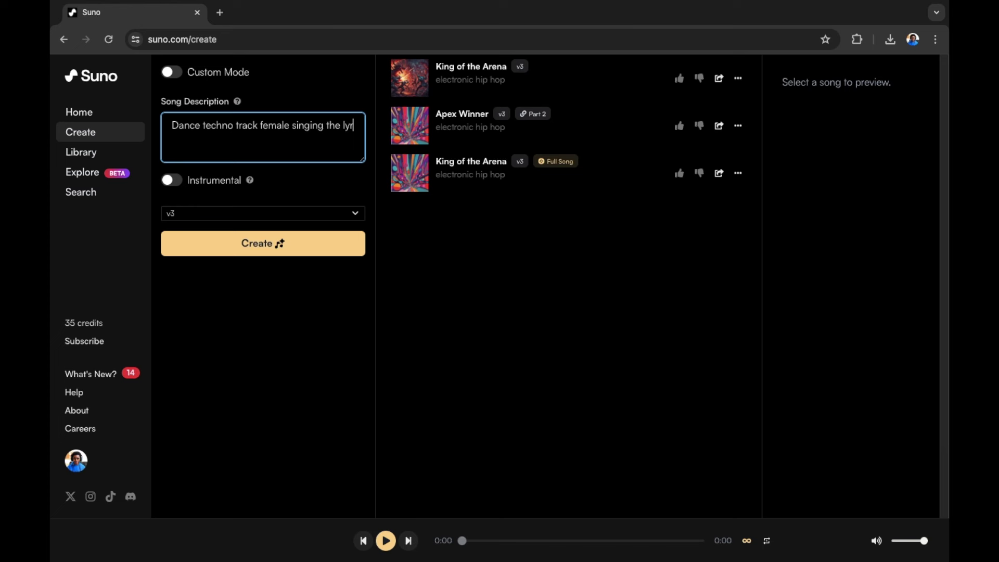
{"action": "type", "text": "ics about being"}
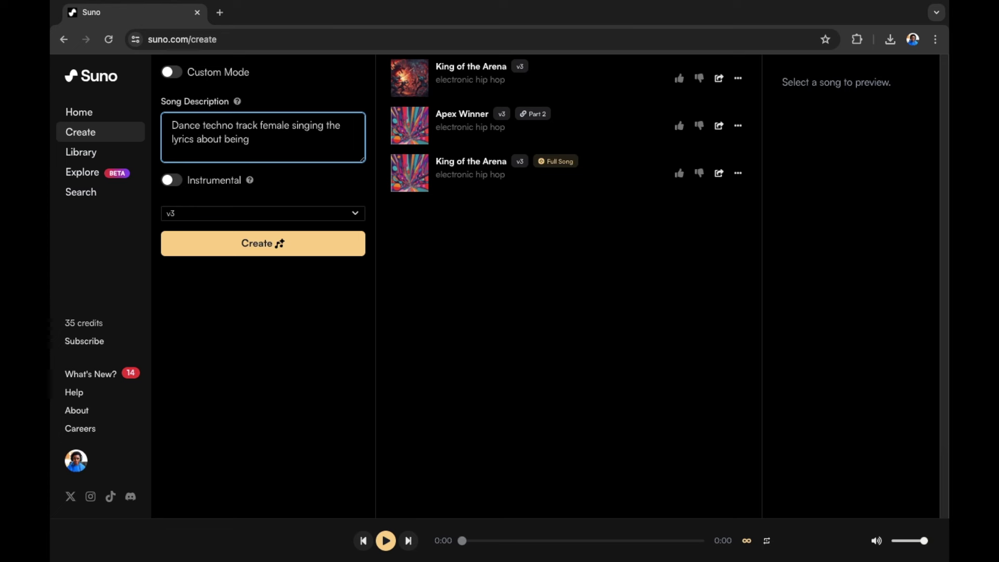
{"action": "type", "text": " in the fortnite storm"}
{"action": "left_click", "coordinate": [273, 253]}
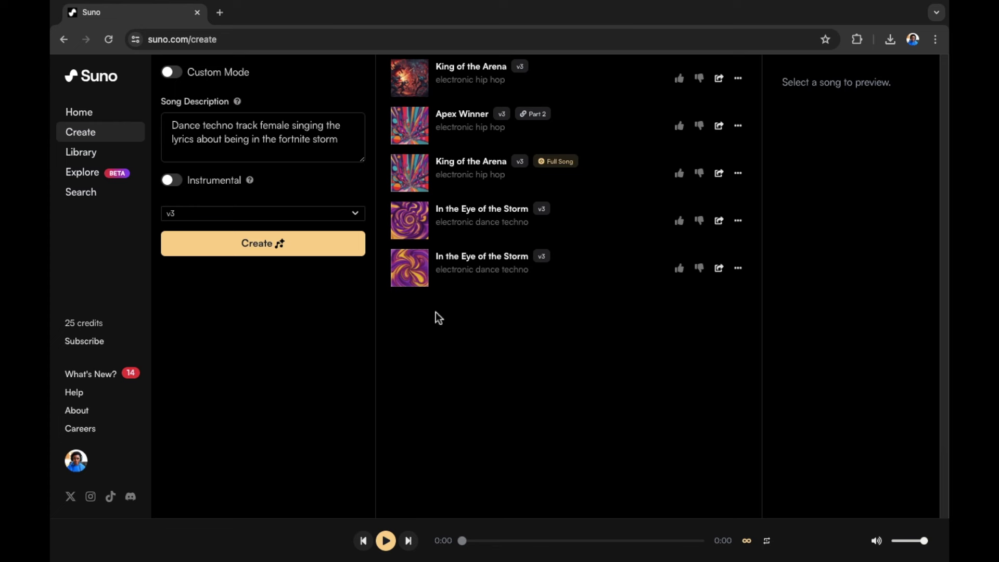
Play the first 'In the Eye of the Storm' version, scroll its lyrics, and pause at 0:23
{"action": "left_click", "coordinate": [411, 223]}
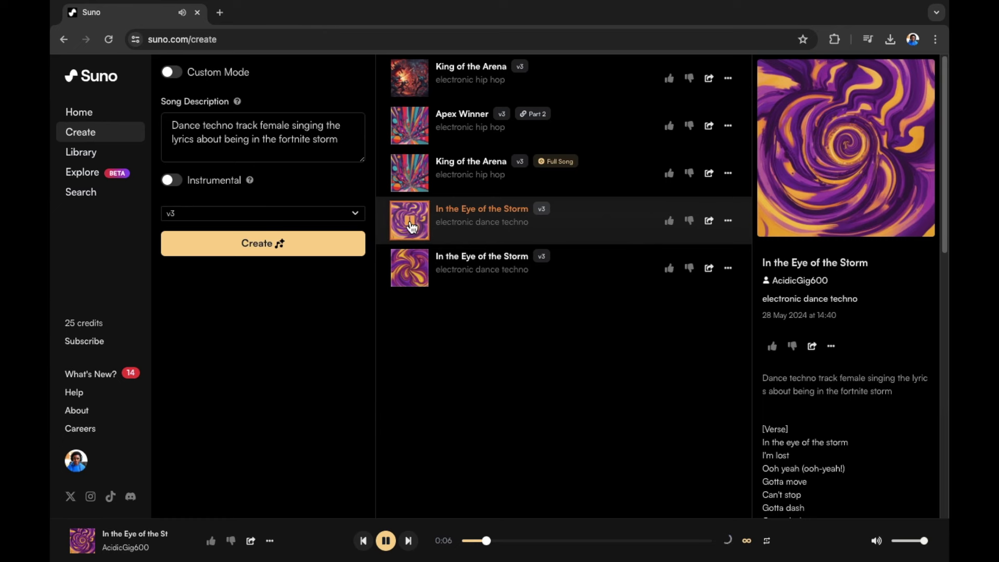
{"action": "scroll", "coordinate": [795, 335], "scroll_direction": "down", "scroll_amount": 2}
{"action": "scroll", "coordinate": [795, 335], "scroll_direction": "down", "scroll_amount": 3}
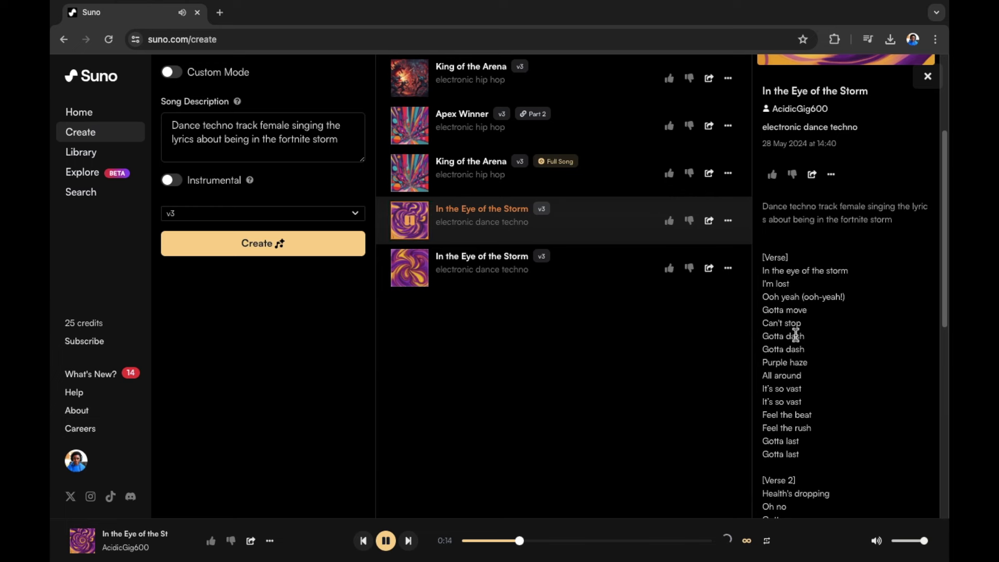
{"action": "scroll", "coordinate": [796, 334], "scroll_direction": "up", "scroll_amount": 2}
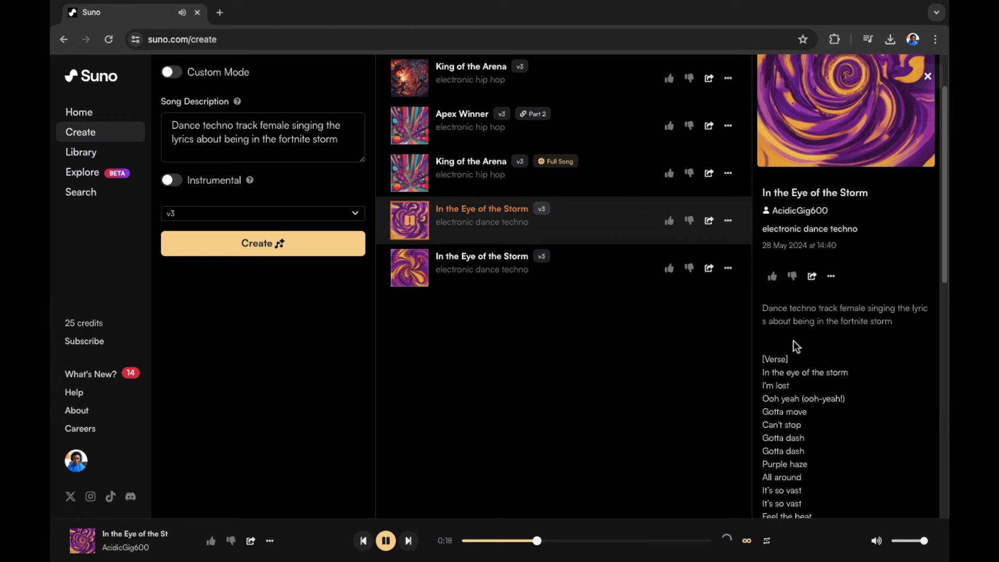
{"action": "scroll", "coordinate": [793, 340], "scroll_direction": "down", "scroll_amount": 2}
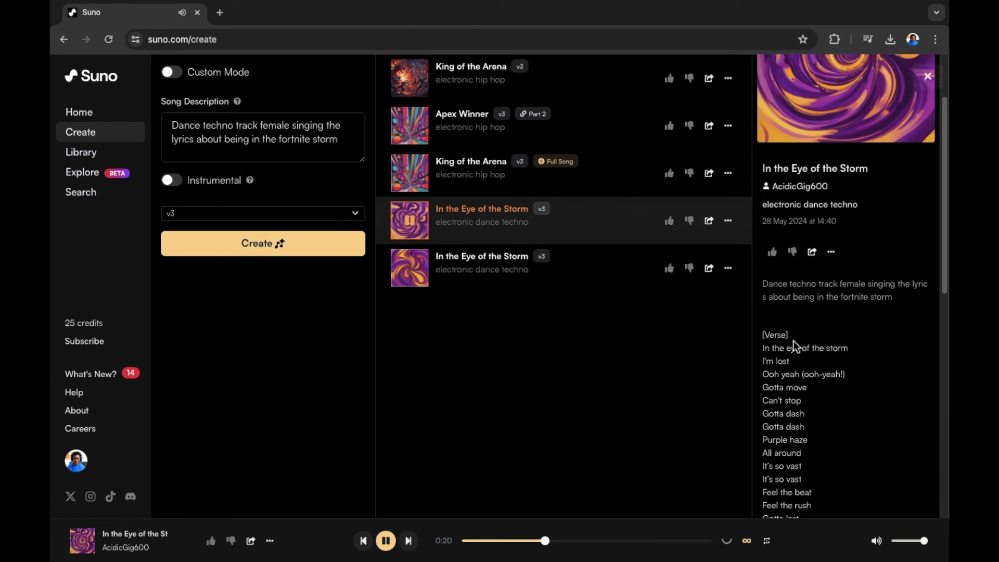
{"action": "left_click", "coordinate": [409, 220]}
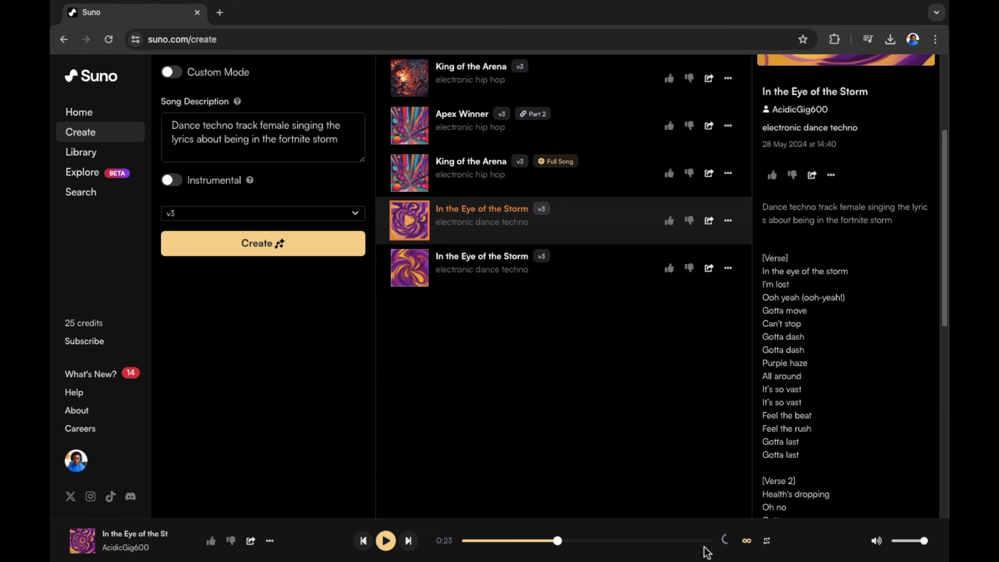
{"action": "scroll", "coordinate": [824, 456], "scroll_direction": "up", "scroll_amount": 1}
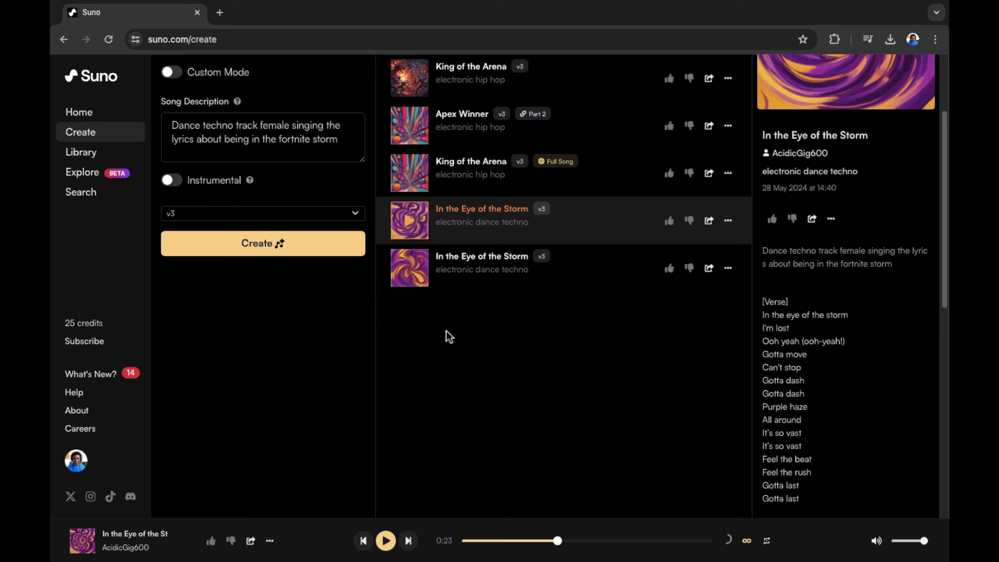
Play the second 'In the Eye of the Storm' version and scroll its lyrics to Verse 2
{"action": "left_click", "coordinate": [445, 284]}
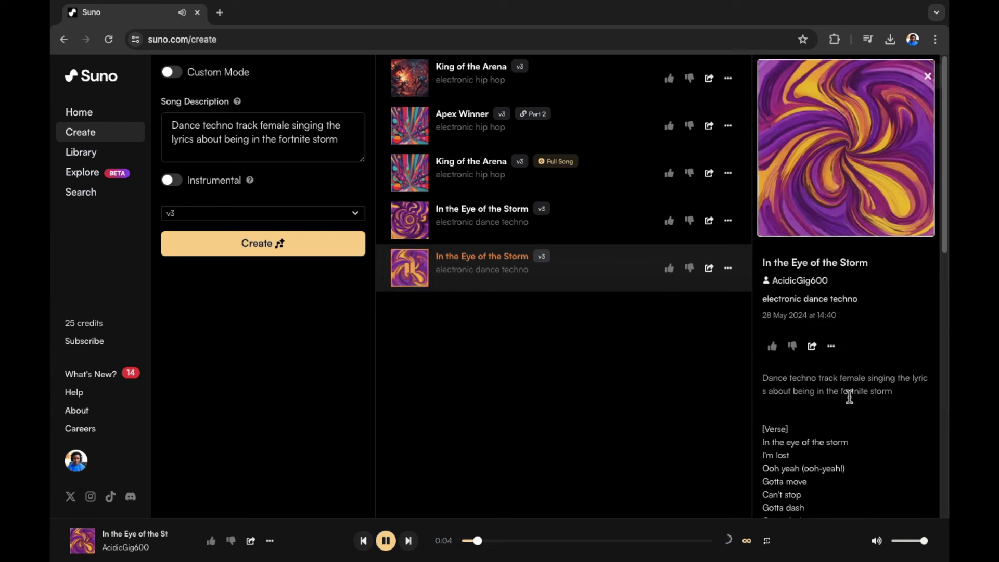
{"action": "scroll", "coordinate": [848, 395], "scroll_direction": "down", "scroll_amount": 2}
{"action": "scroll", "coordinate": [848, 395], "scroll_direction": "down", "scroll_amount": 1}
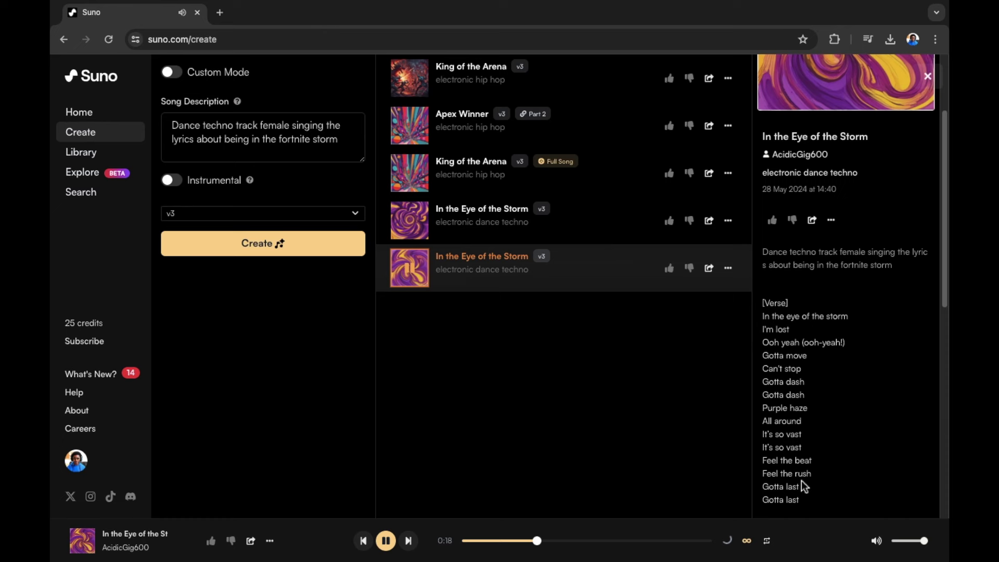
{"action": "scroll", "coordinate": [802, 479], "scroll_direction": "down", "scroll_amount": 2}
{"action": "scroll", "coordinate": [801, 481], "scroll_direction": "down", "scroll_amount": 4}
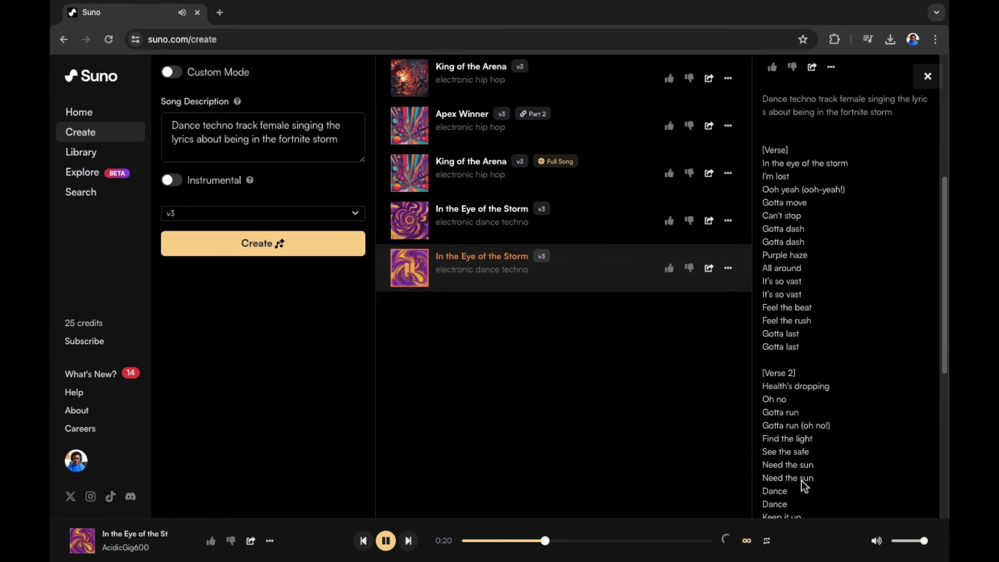
{"action": "scroll", "coordinate": [801, 480], "scroll_direction": "down", "scroll_amount": 3}
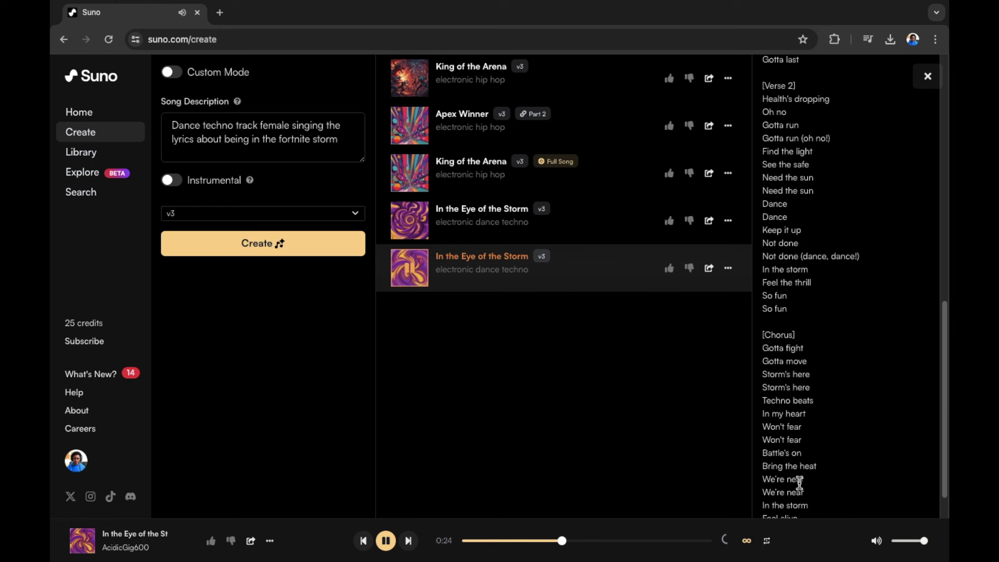
{"action": "scroll", "coordinate": [792, 399], "scroll_direction": "up", "scroll_amount": 1}
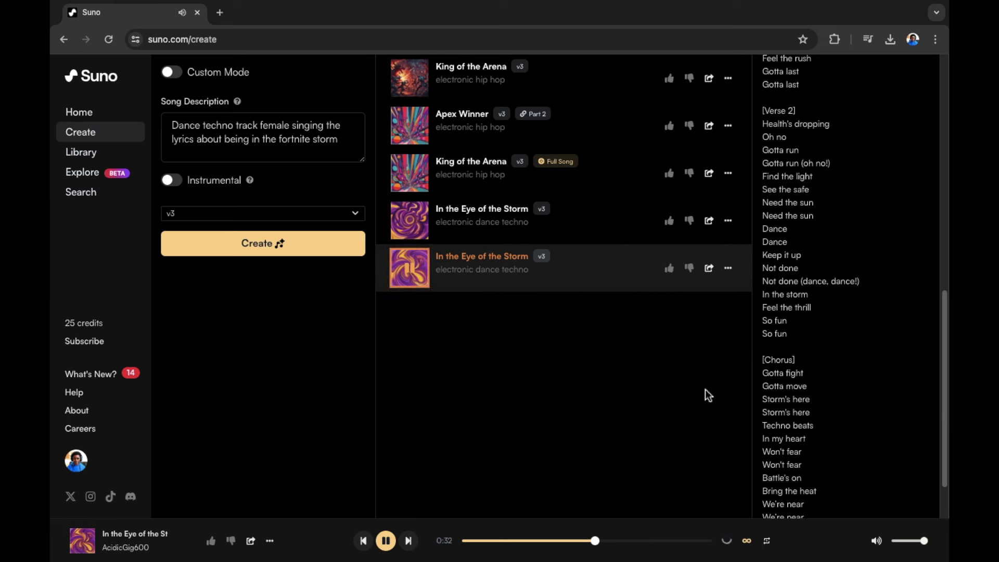
{"action": "mouse_move", "coordinate": [923, 552]}
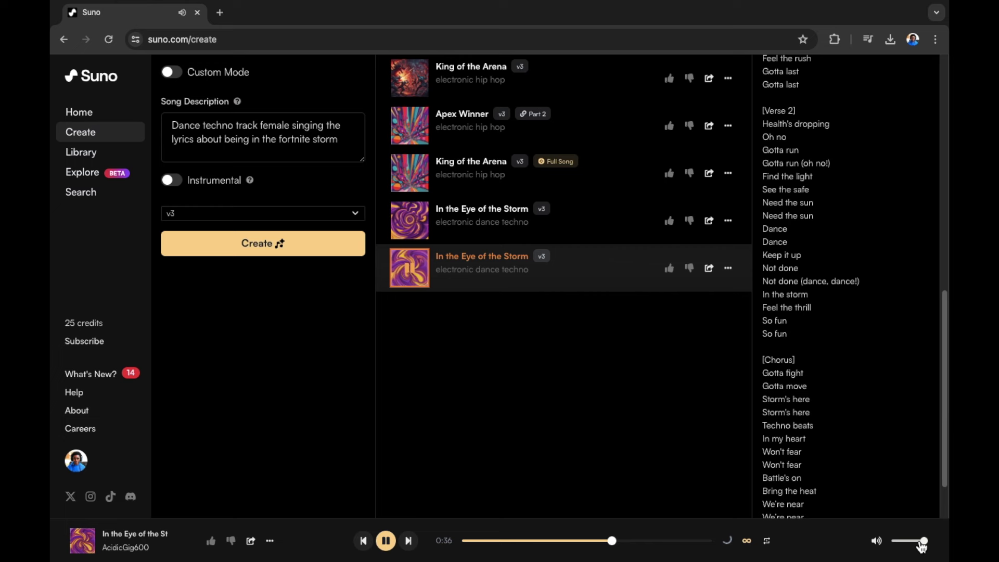
Nudge the volume down, then raise it, and let the second version play to 1:47
{"action": "left_click_drag", "start_coordinate": [918, 545], "coordinate": [907, 545]}
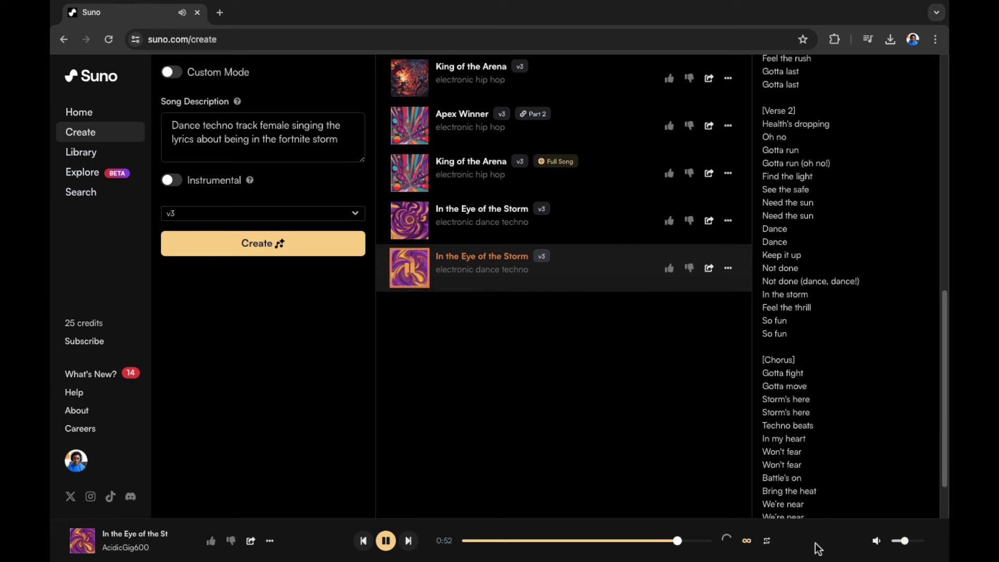
{"action": "left_click_drag", "start_coordinate": [914, 542], "coordinate": [924, 542]}
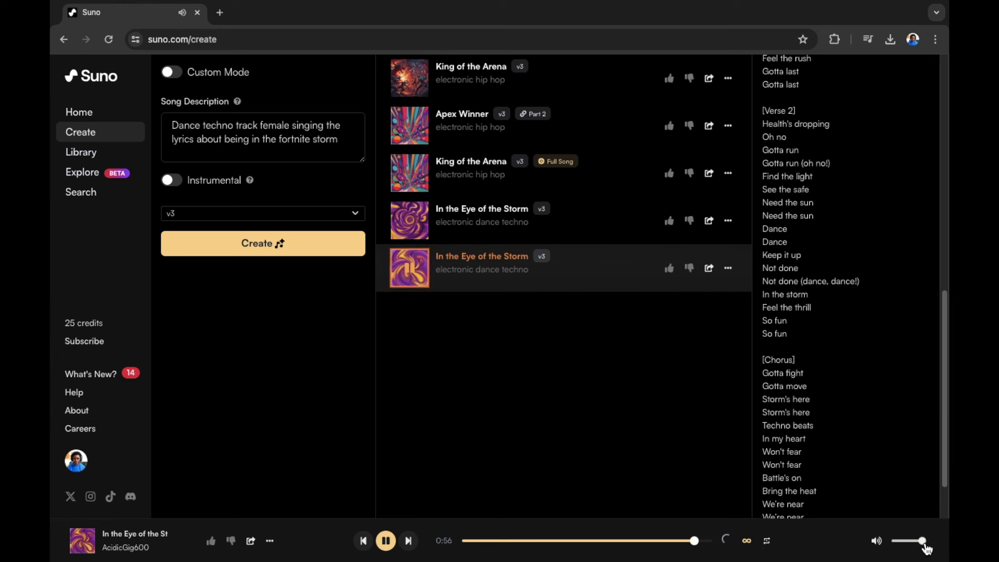
{"action": "scroll", "coordinate": [899, 446], "scroll_direction": "down", "scroll_amount": 2}
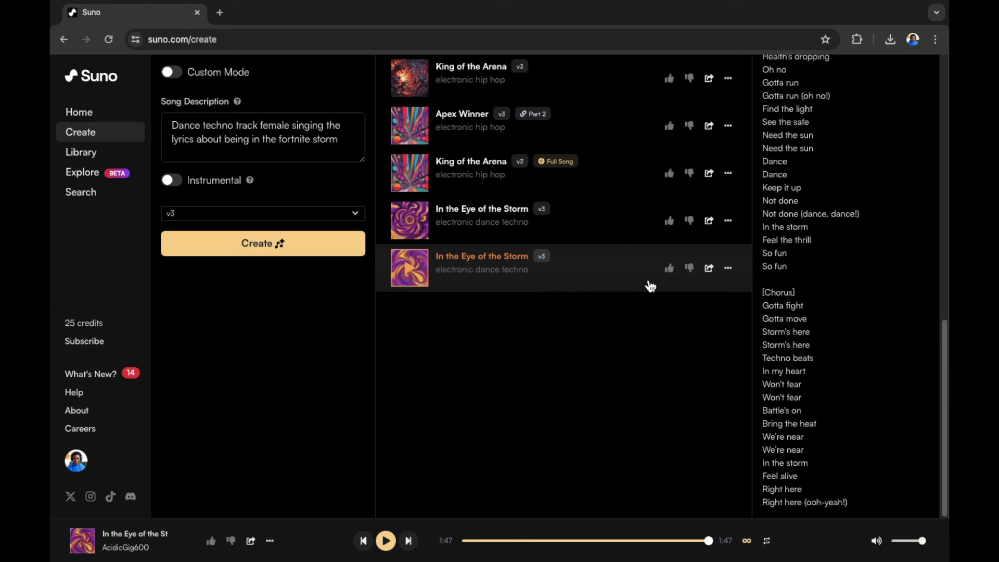
Open the 'In the Eye of the Storm' action menu and review Share, Download and Report
{"action": "left_click", "coordinate": [728, 269]}
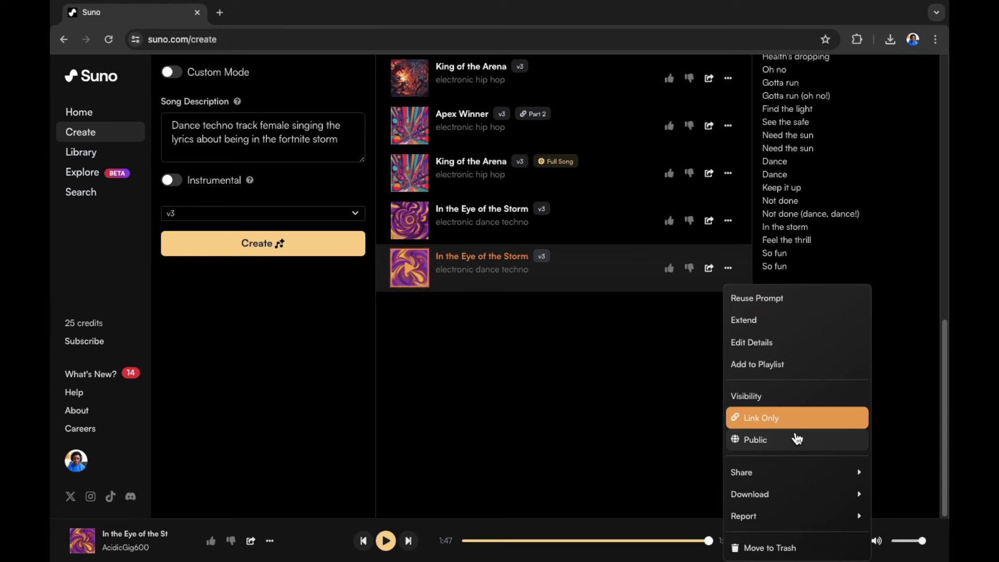
{"action": "mouse_move", "coordinate": [803, 474]}
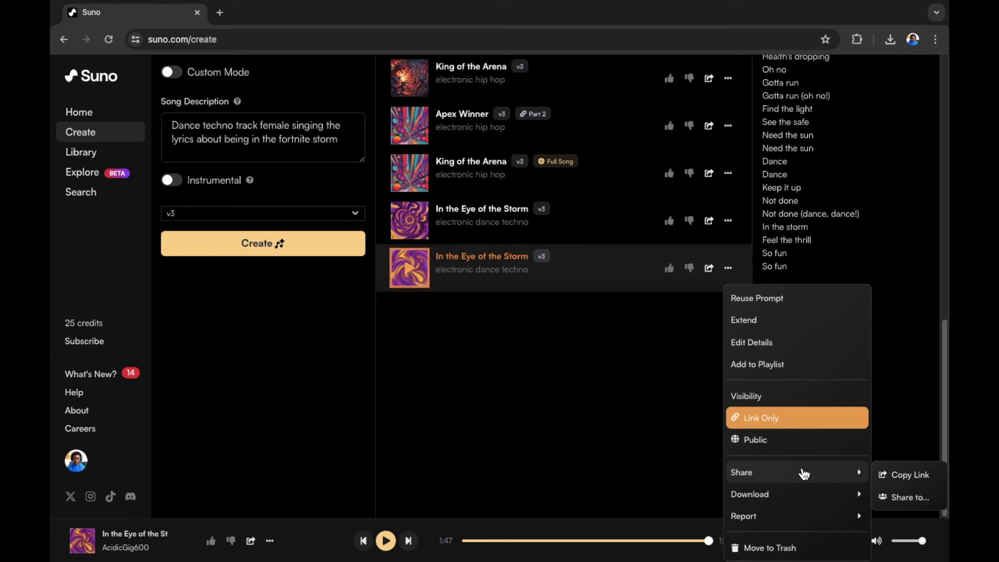
{"action": "mouse_move", "coordinate": [810, 505]}
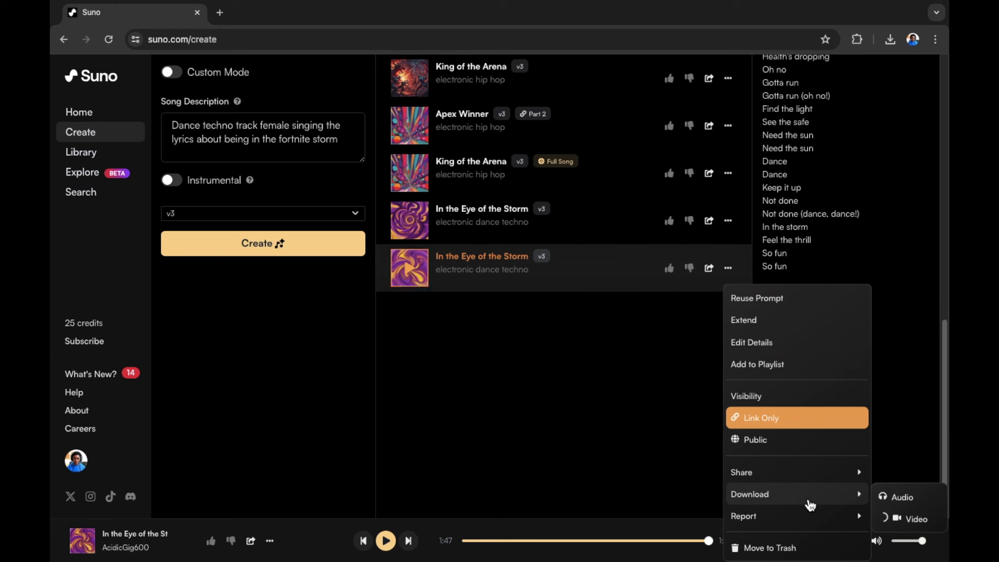
{"action": "mouse_move", "coordinate": [814, 522]}
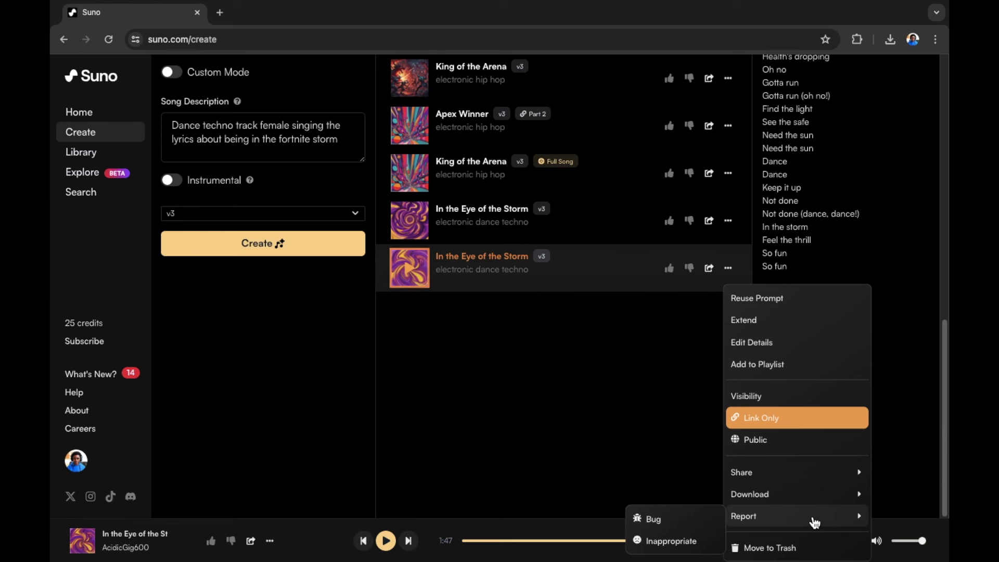
Extend 'In the Eye of the Storm' from 01:47 with the electronic dance techno style prefilled
{"action": "left_click", "coordinate": [767, 326]}
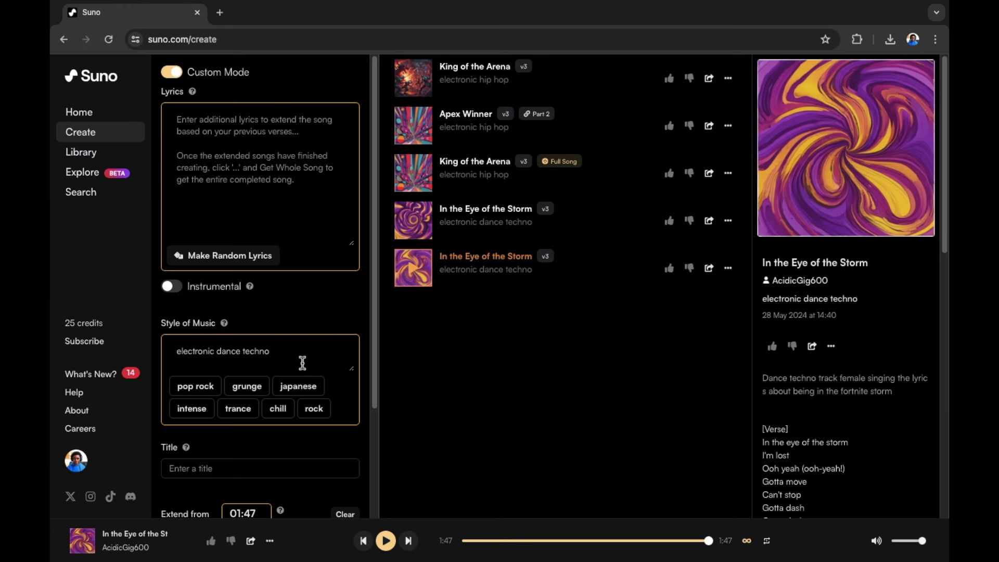
{"action": "scroll", "coordinate": [294, 388], "scroll_direction": "down", "scroll_amount": 1}
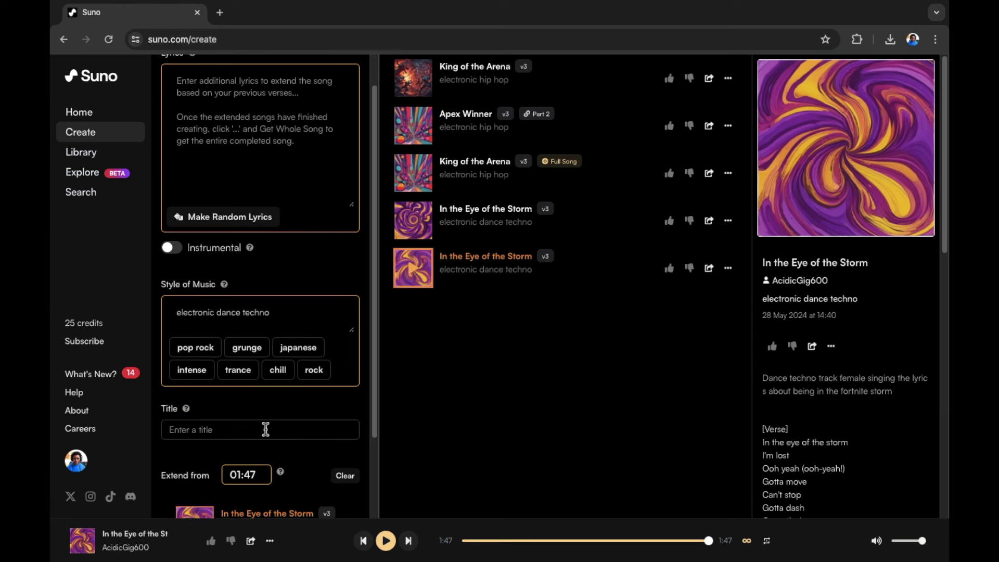
Enter 'In the Eye of the Storm' as the extension title, fixing the capital S
{"action": "mouse_move", "coordinate": [190, 416]}
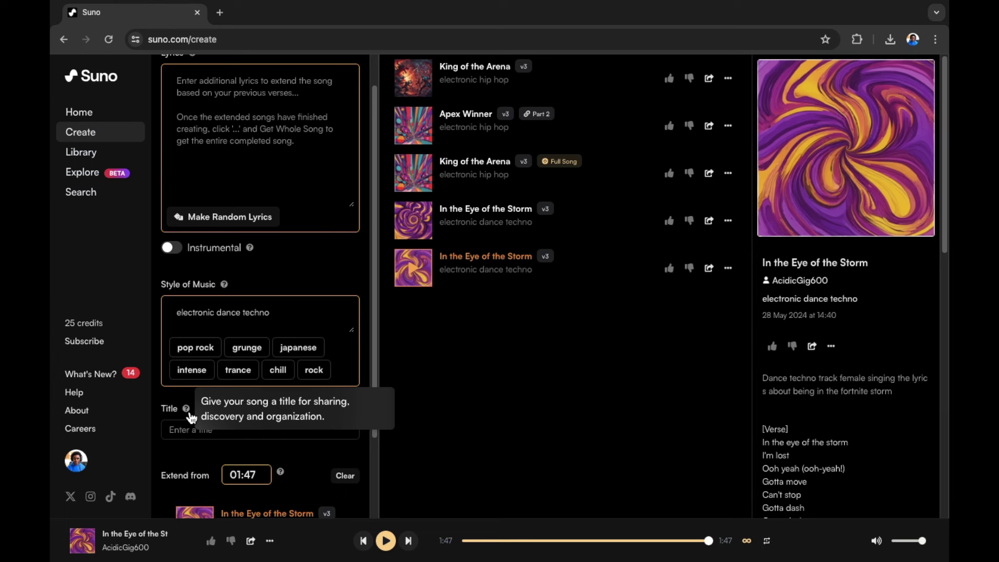
{"action": "left_click", "coordinate": [183, 431]}
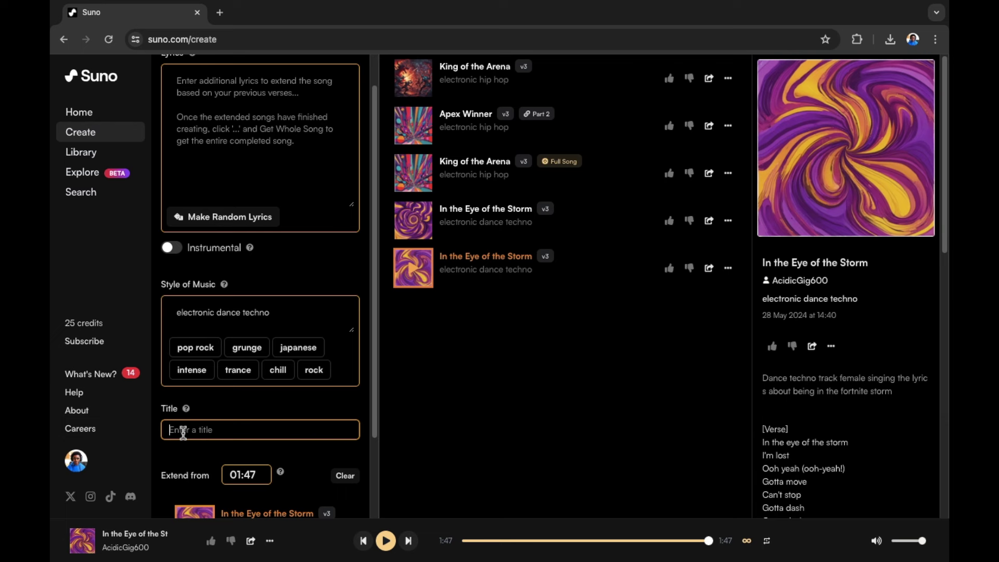
{"action": "type", "text": "In the"}
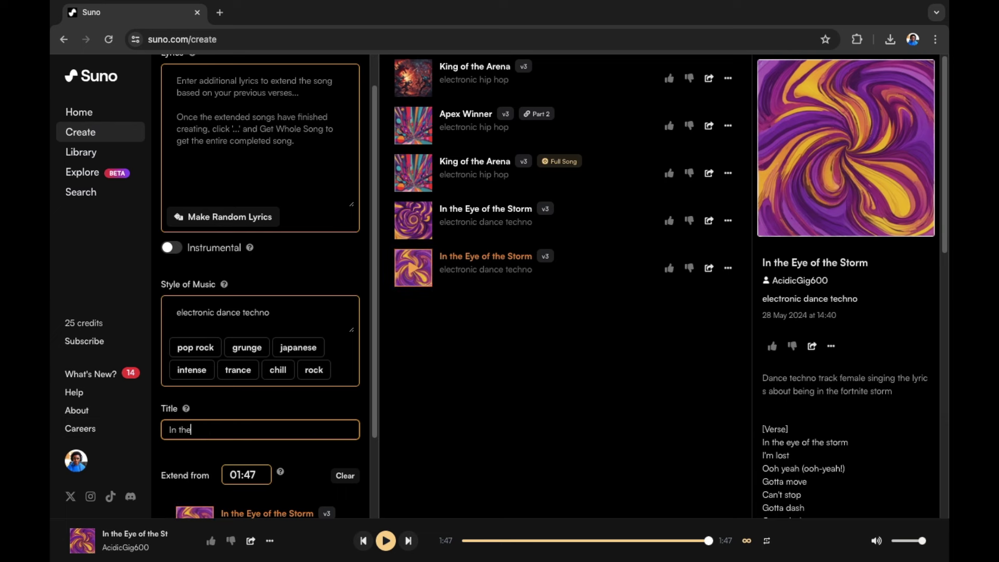
{"action": "type", "text": " Eye of the storm"}
{"action": "key", "text": "BackSpace"}
{"action": "key", "text": "BackSpace"}
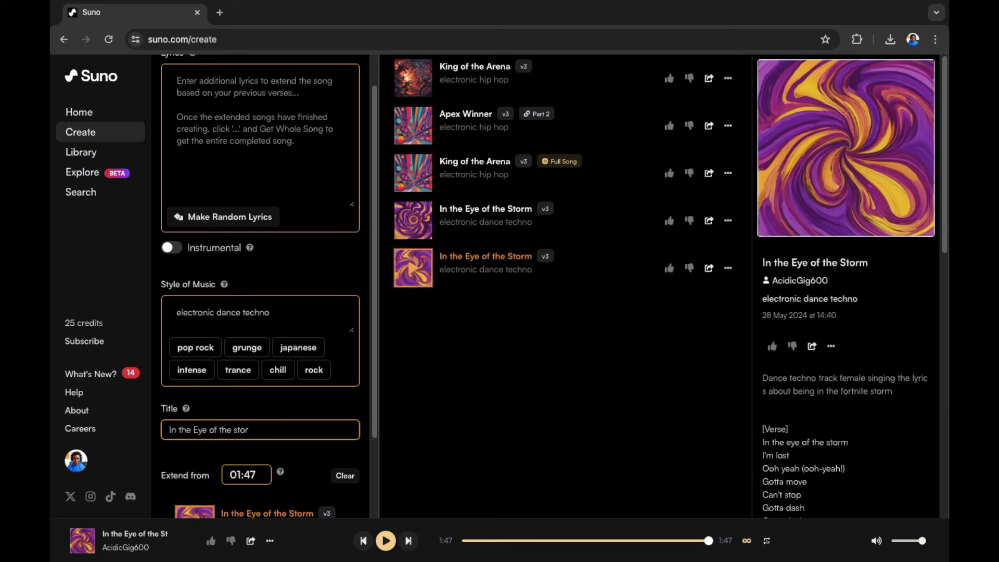
Copy the original song's lyrics, from [Verse] to 'Right here (ooh-yeah!)', into the extension's Lyrics box
{"action": "type", "text": "Storm"}
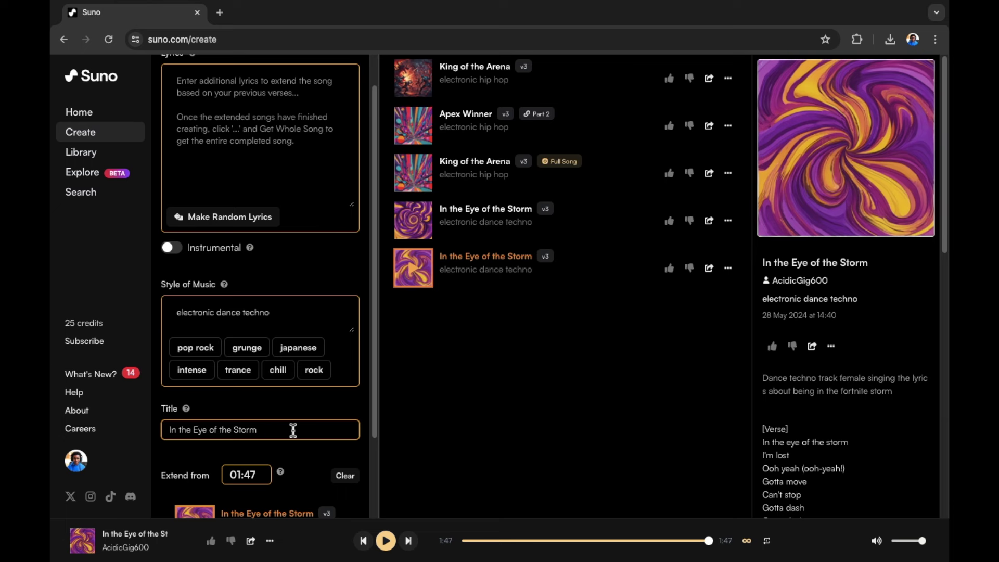
{"action": "scroll", "coordinate": [277, 196], "scroll_direction": "up", "scroll_amount": 1}
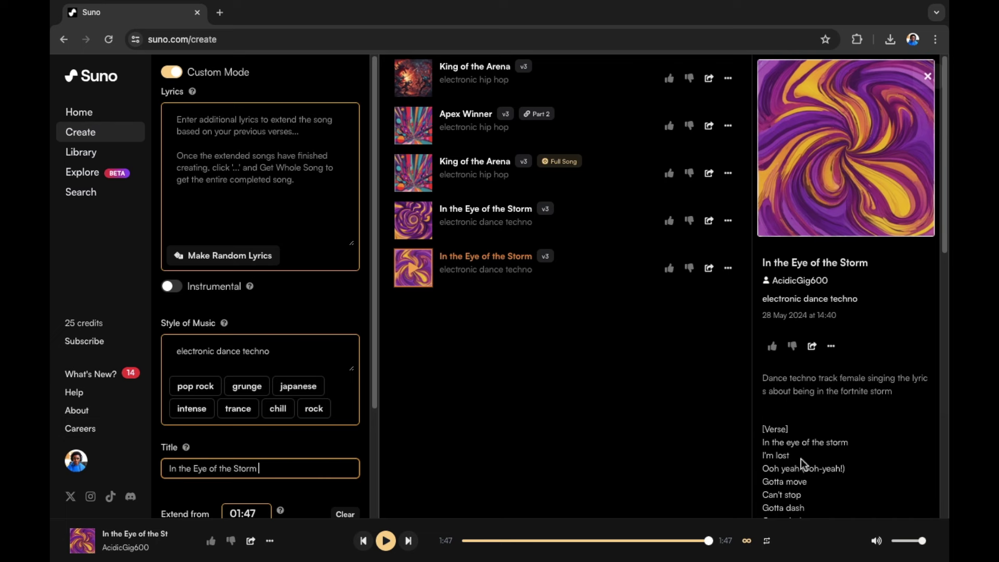
{"action": "scroll", "coordinate": [765, 432], "scroll_direction": "down", "scroll_amount": 4}
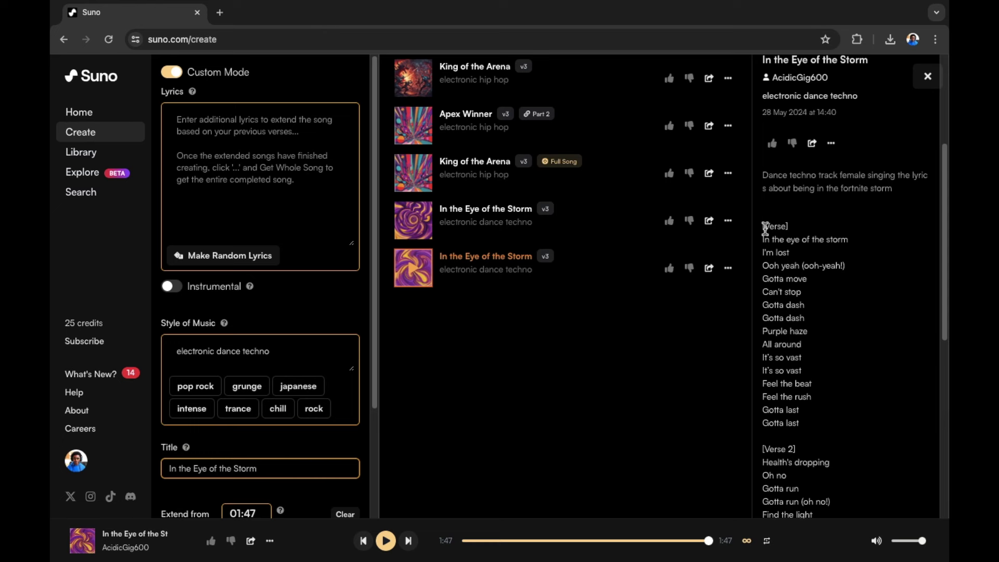
{"action": "left_click_drag", "start_coordinate": [764, 226], "coordinate": [838, 515]}
{"action": "key", "text": "ctrl+c"}
{"action": "left_click", "coordinate": [231, 126]}
{"action": "key", "text": "ctrl+v"}
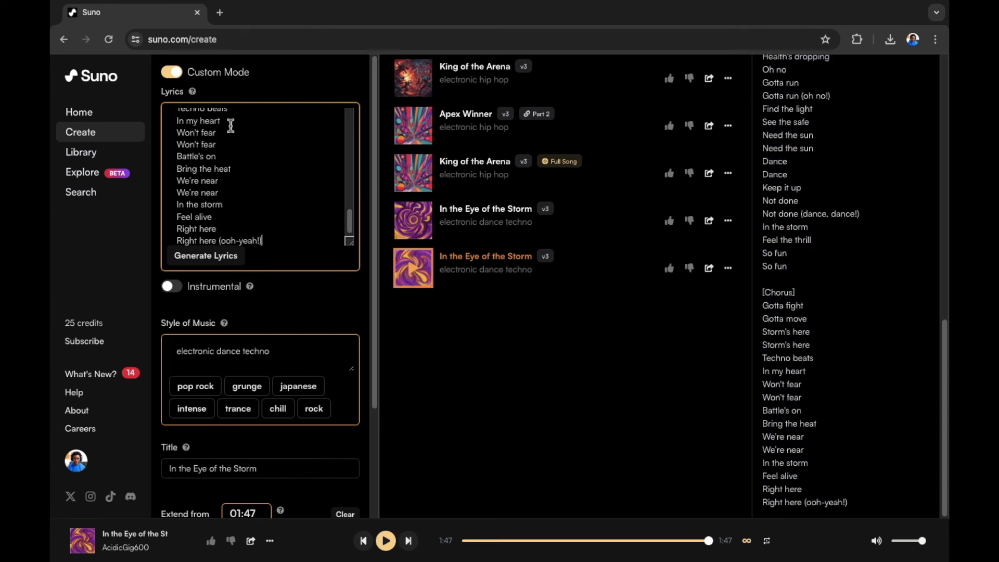
Generate new continuation lyrics for the extension and scroll through them
{"action": "left_click", "coordinate": [212, 264]}
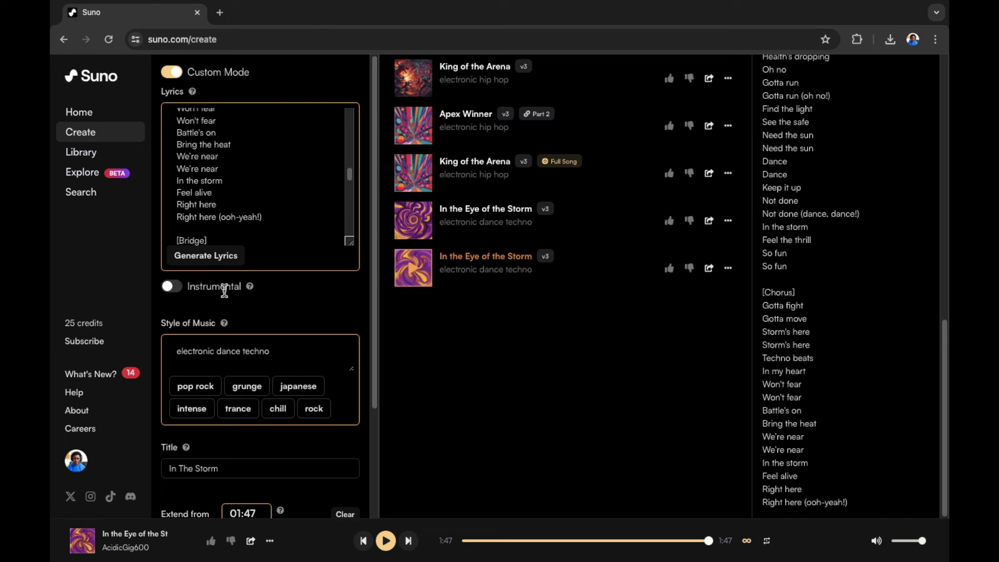
{"action": "scroll", "coordinate": [284, 244], "scroll_direction": "down", "scroll_amount": 3}
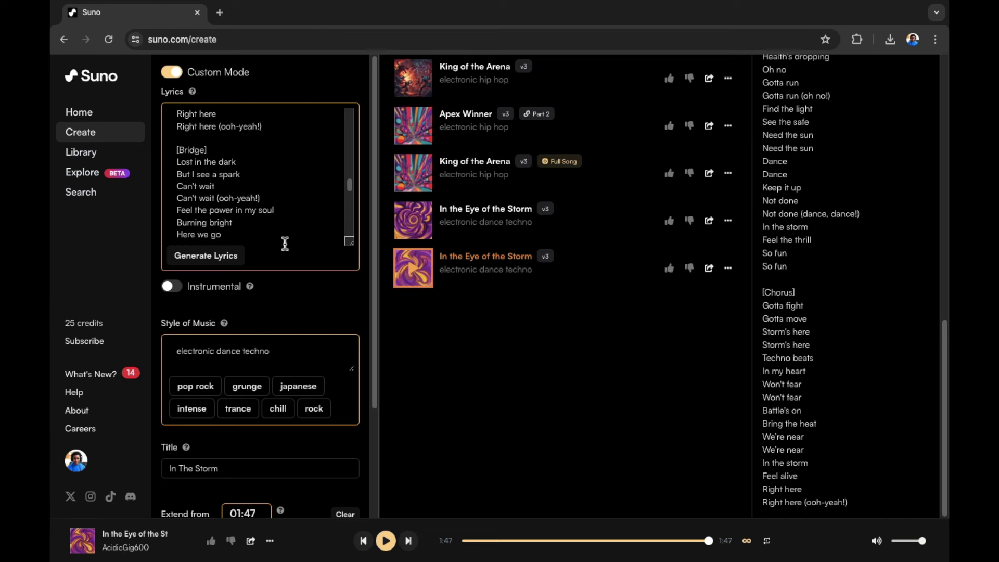
{"action": "scroll", "coordinate": [285, 244], "scroll_direction": "up", "scroll_amount": 1}
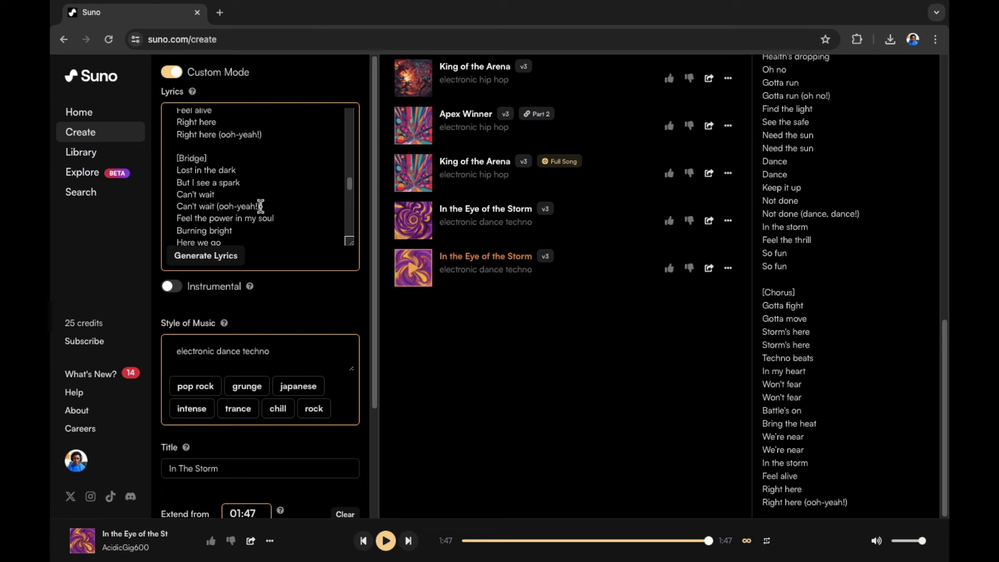
{"action": "scroll", "coordinate": [261, 207], "scroll_direction": "down", "scroll_amount": 3}
{"action": "scroll", "coordinate": [261, 207], "scroll_direction": "up", "scroll_amount": 1}
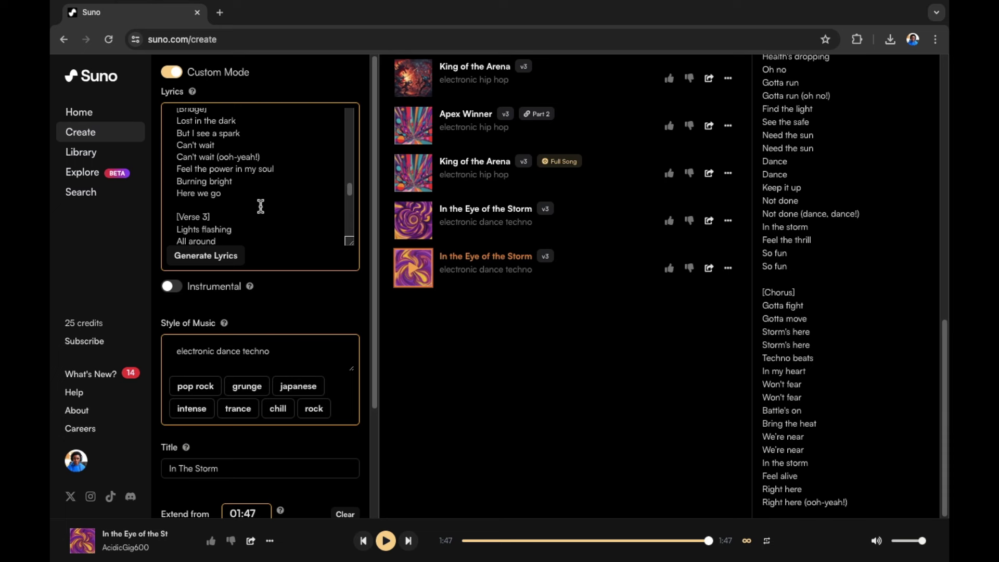
{"action": "scroll", "coordinate": [260, 206], "scroll_direction": "up", "scroll_amount": 5}
{"action": "scroll", "coordinate": [261, 206], "scroll_direction": "up", "scroll_amount": 4}
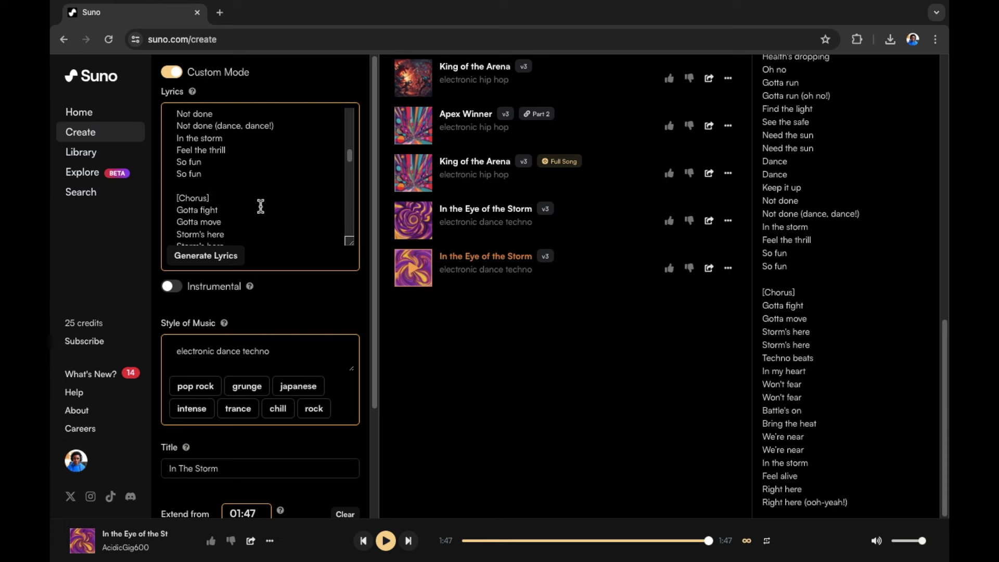
{"action": "scroll", "coordinate": [261, 206], "scroll_direction": "up", "scroll_amount": 3}
{"action": "scroll", "coordinate": [260, 206], "scroll_direction": "down", "scroll_amount": 9}
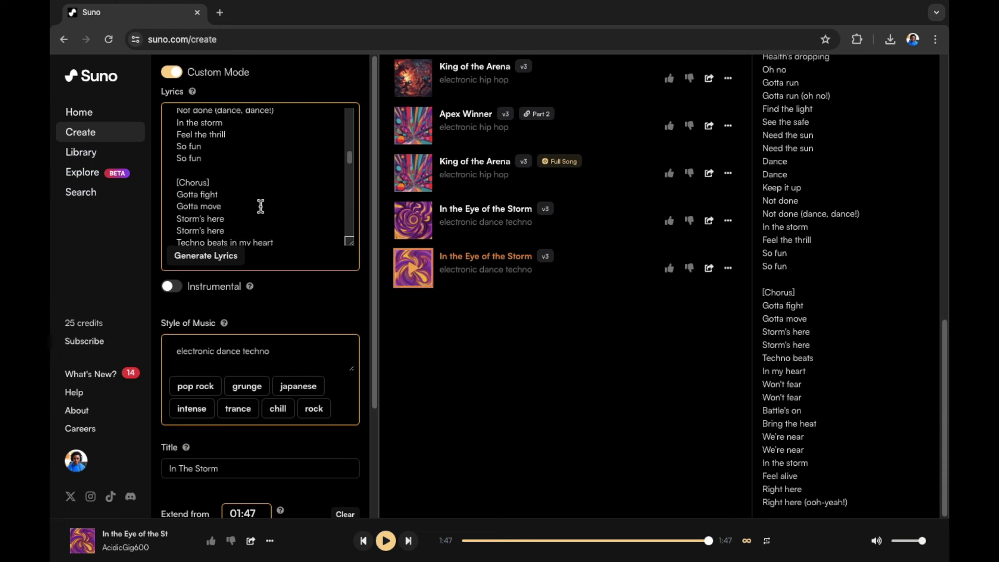
{"action": "scroll", "coordinate": [260, 206], "scroll_direction": "down", "scroll_amount": 1}
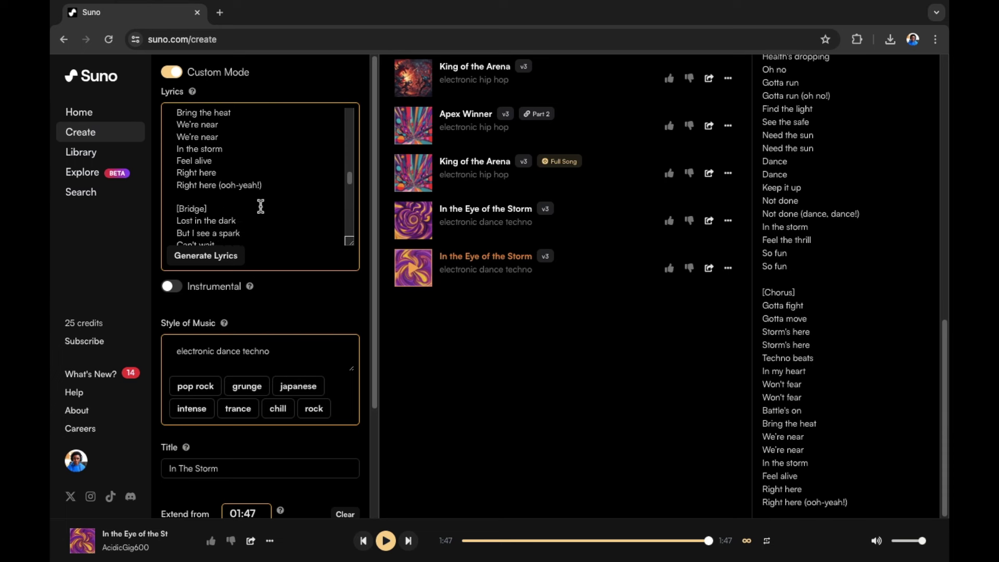
Delete the lyrics above [Bridge], leaving Bridge, Verse 3 and closing Chorus, and review them
{"action": "left_click_drag", "start_coordinate": [270, 188], "coordinate": [222, 109]}
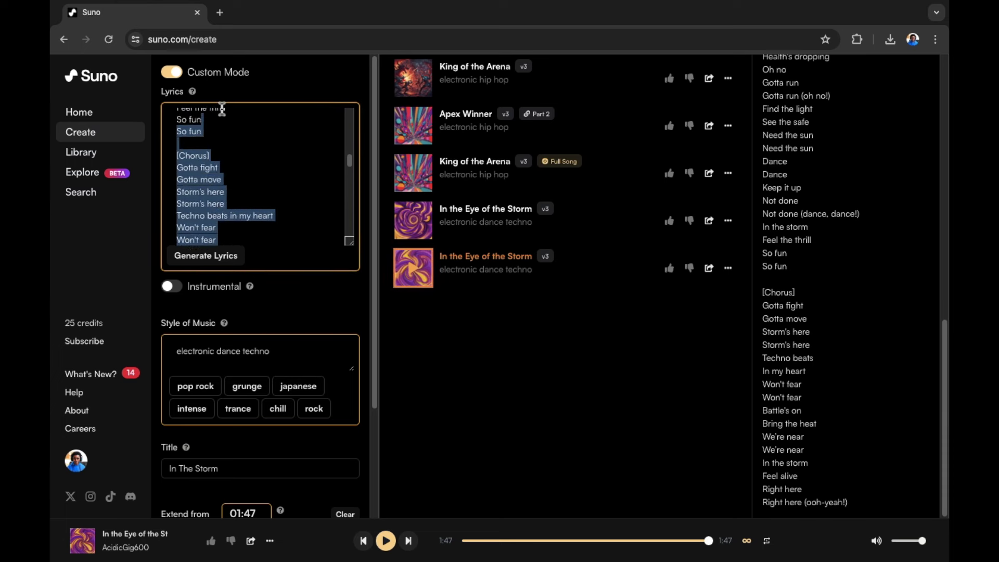
{"action": "left_click", "coordinate": [297, 153]}
{"action": "scroll", "coordinate": [296, 154], "scroll_direction": "up", "scroll_amount": 3}
{"action": "scroll", "coordinate": [296, 154], "scroll_direction": "down", "scroll_amount": 3}
{"action": "scroll", "coordinate": [299, 152], "scroll_direction": "up", "scroll_amount": 3}
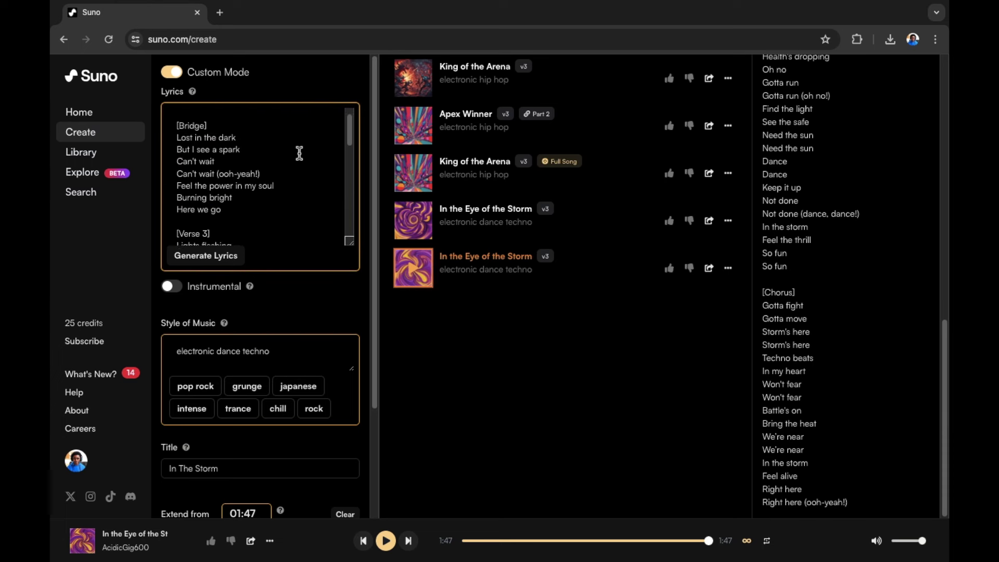
{"action": "scroll", "coordinate": [299, 153], "scroll_direction": "up", "scroll_amount": 1}
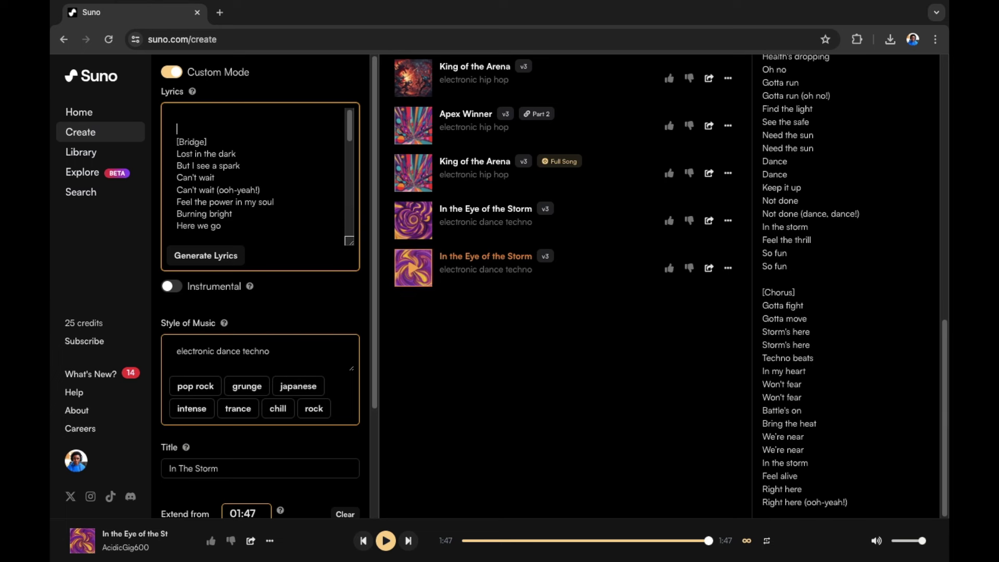
{"action": "scroll", "coordinate": [260, 177], "scroll_direction": "down", "scroll_amount": 1}
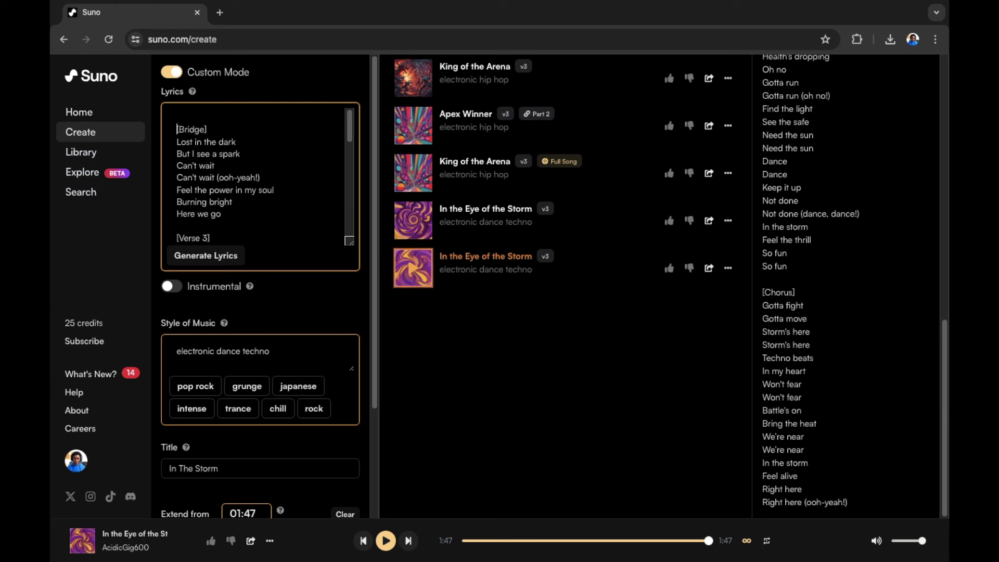
{"action": "scroll", "coordinate": [232, 201], "scroll_direction": "down", "scroll_amount": 5}
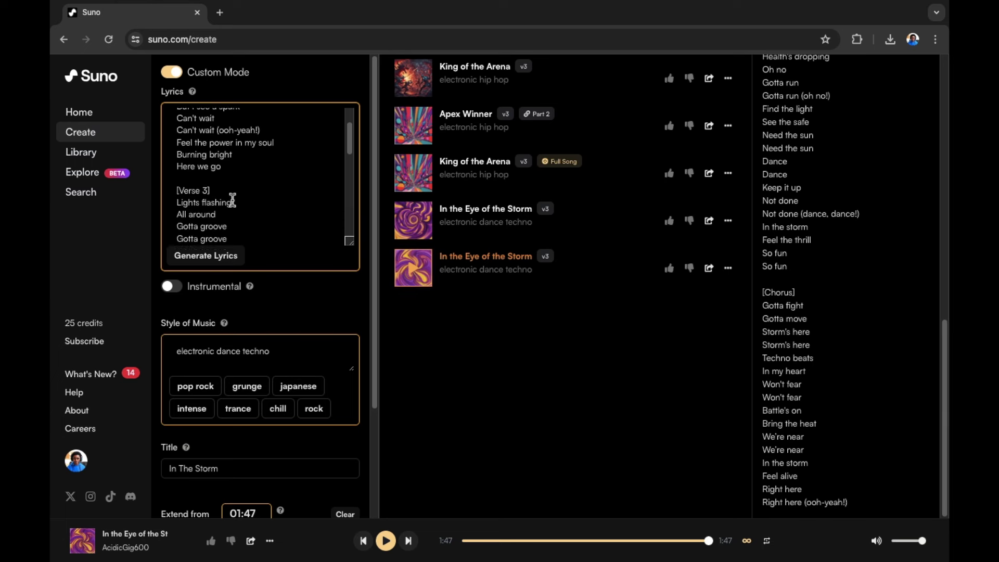
{"action": "scroll", "coordinate": [233, 201], "scroll_direction": "down", "scroll_amount": 5}
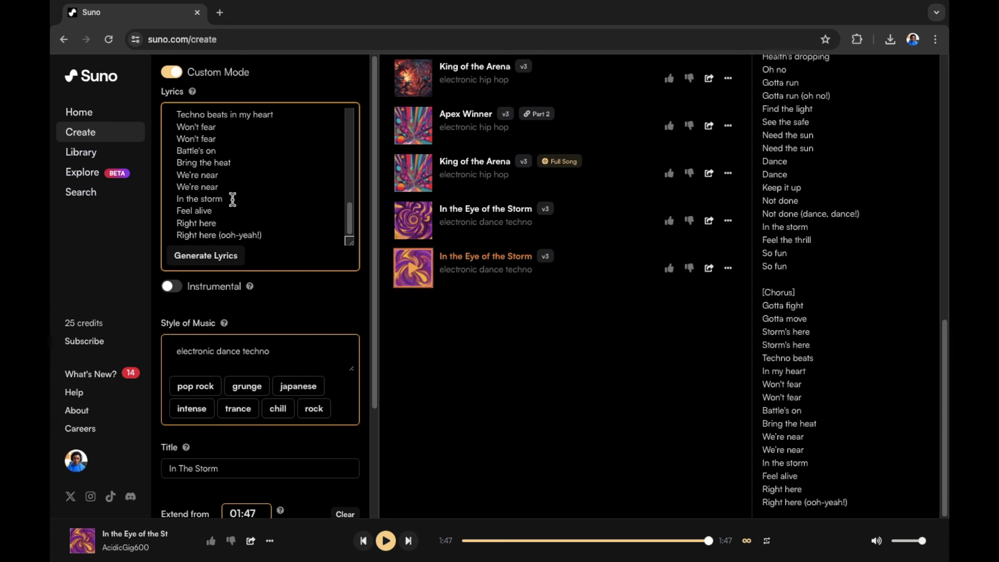
{"action": "scroll", "coordinate": [285, 352], "scroll_direction": "down", "scroll_amount": 1}
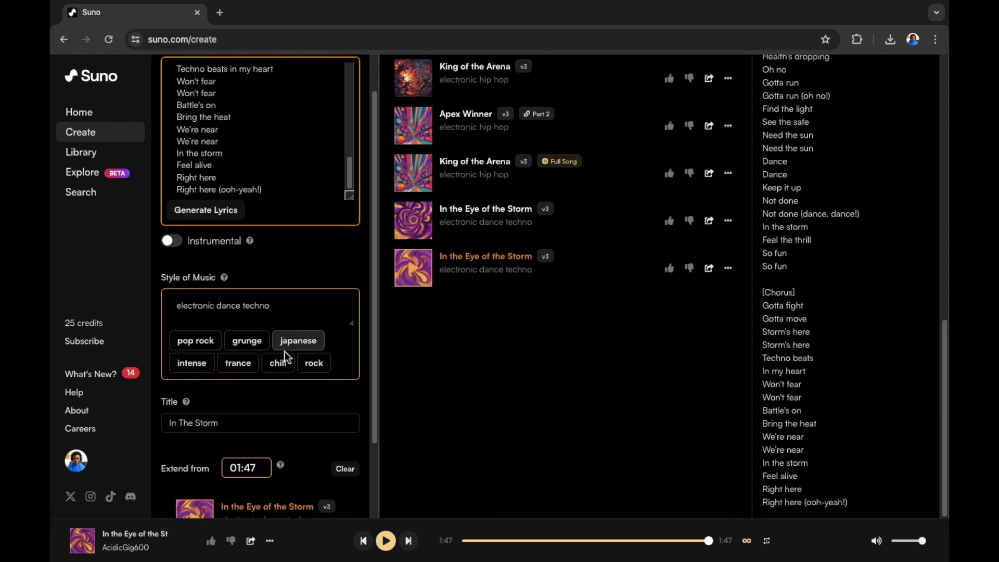
{"action": "scroll", "coordinate": [284, 352], "scroll_direction": "down", "scroll_amount": 1}
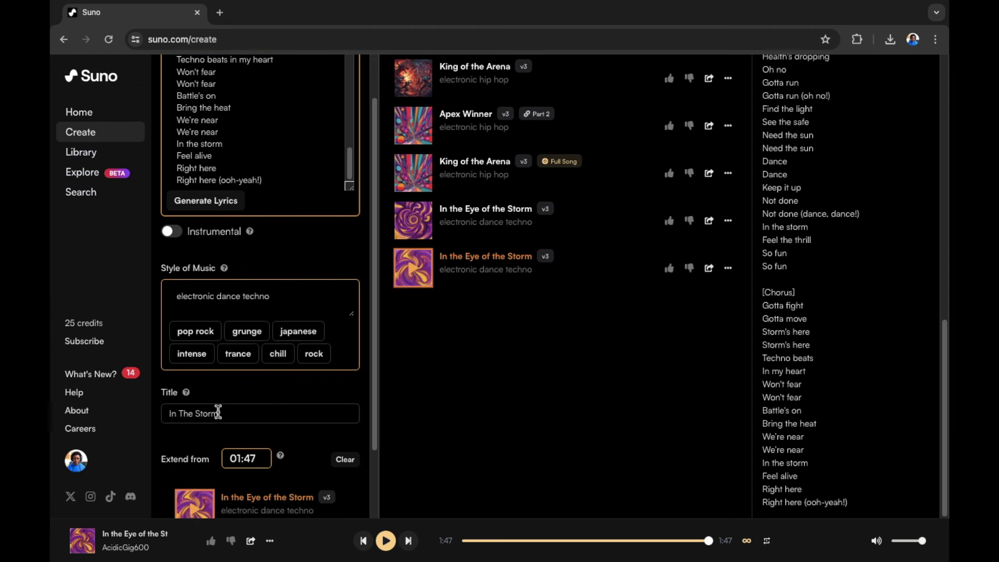
{"action": "left_click", "coordinate": [169, 414]}
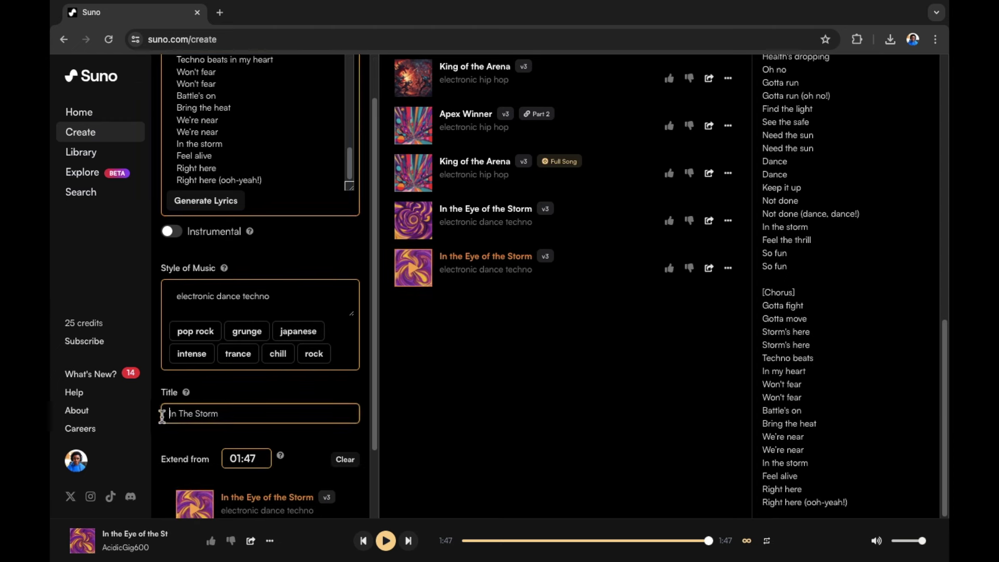
{"action": "left_click", "coordinate": [195, 414]}
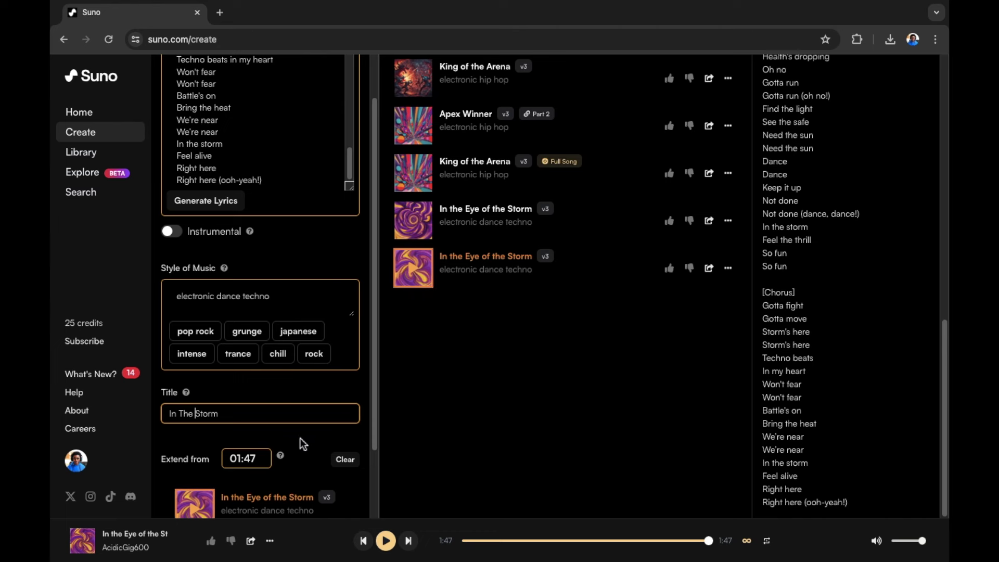
{"action": "scroll", "coordinate": [258, 421], "scroll_direction": "down", "scroll_amount": 1}
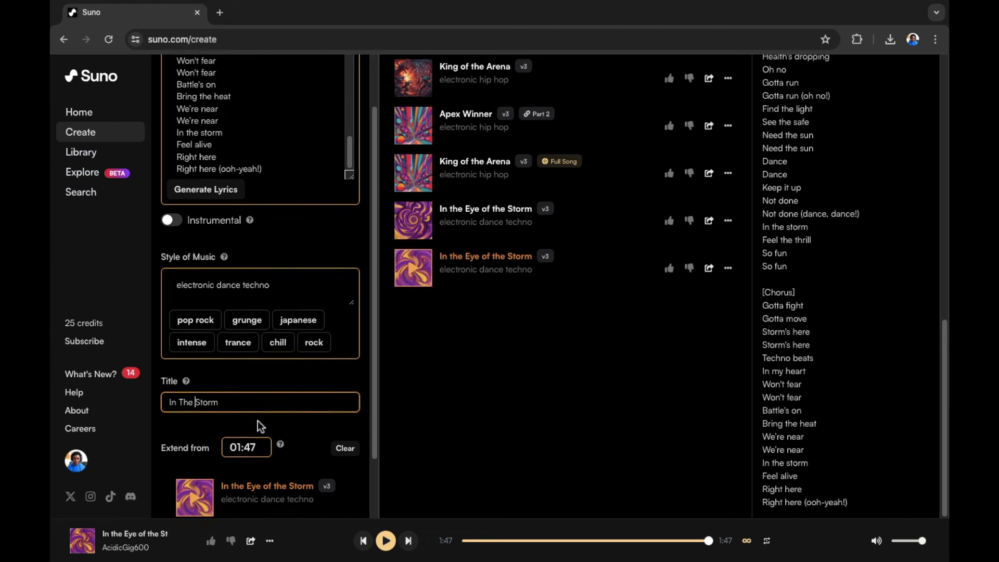
{"action": "scroll", "coordinate": [260, 427], "scroll_direction": "down", "scroll_amount": 2}
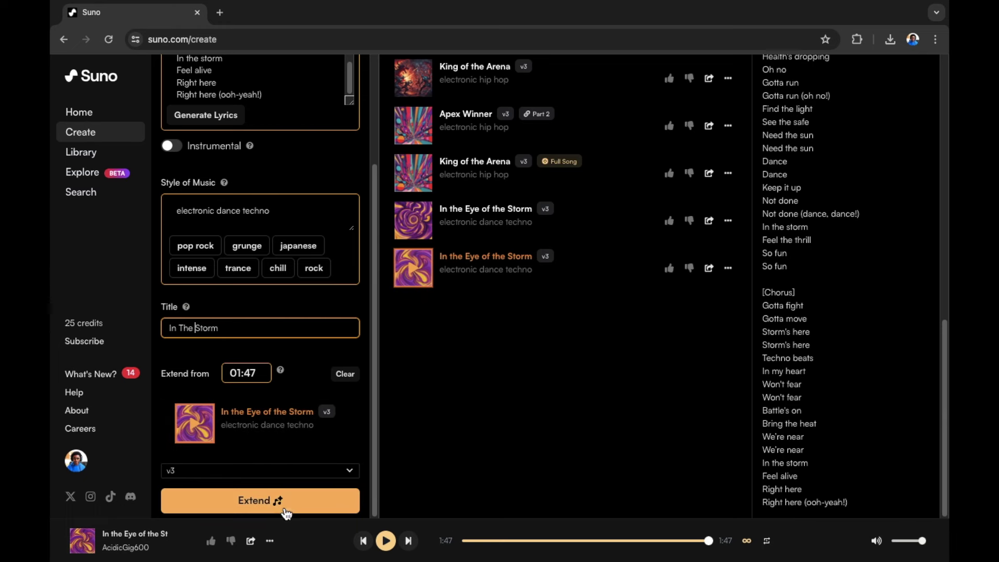
Extend the song from 01:47, producing two 'In The Storm' Part 2 takes
{"action": "left_click", "coordinate": [277, 505]}
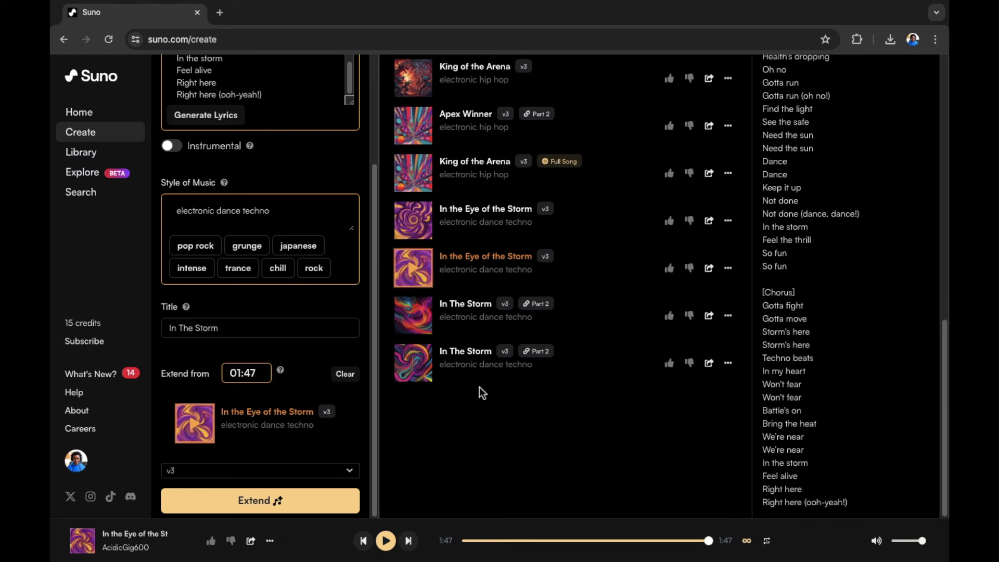
{"action": "mouse_move", "coordinate": [417, 320]}
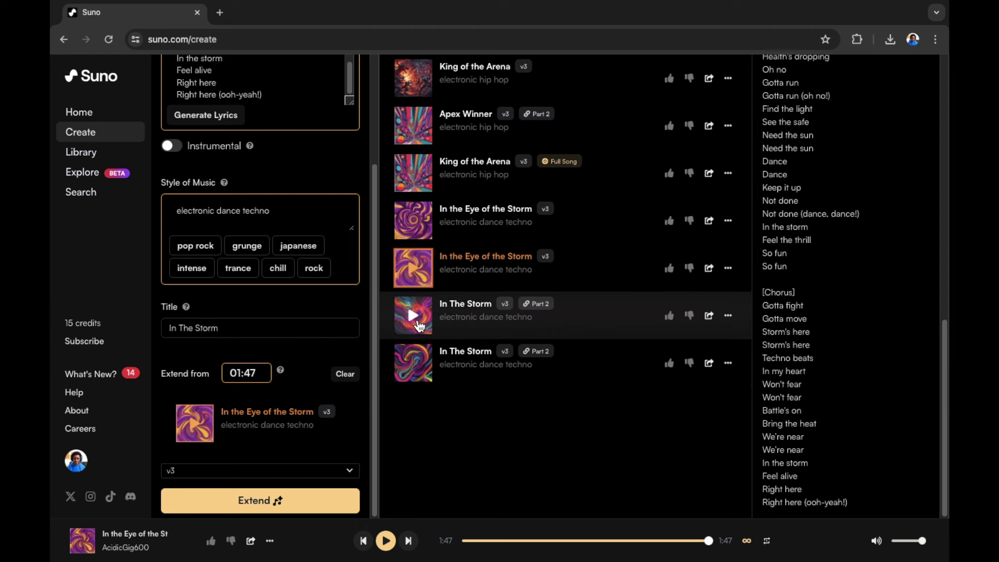
Play the first 'In The Storm' take, reading its Bridge, Verse 3 and Chorus, then pause at 0:37
{"action": "left_click", "coordinate": [413, 315]}
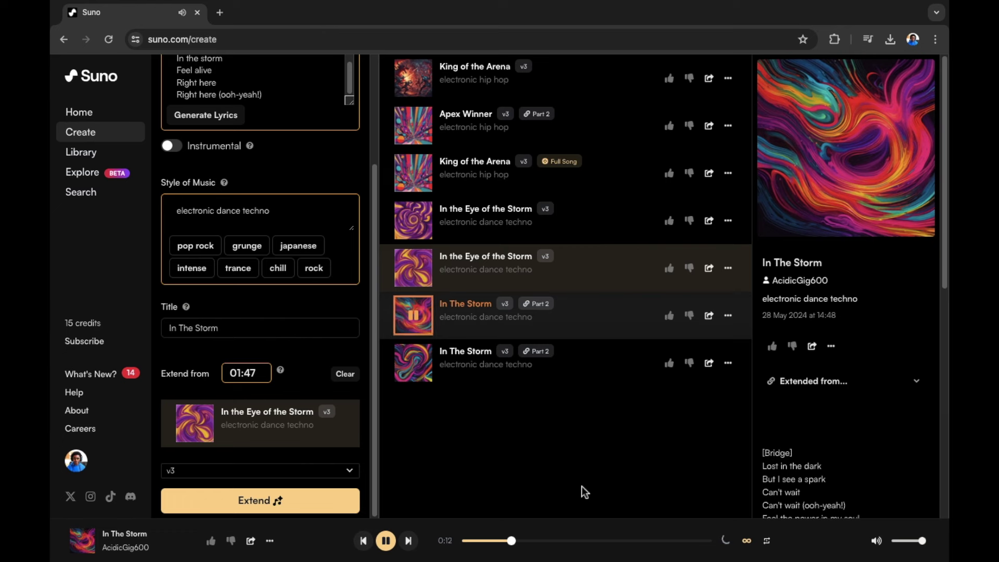
{"action": "scroll", "coordinate": [839, 443], "scroll_direction": "down", "scroll_amount": 3}
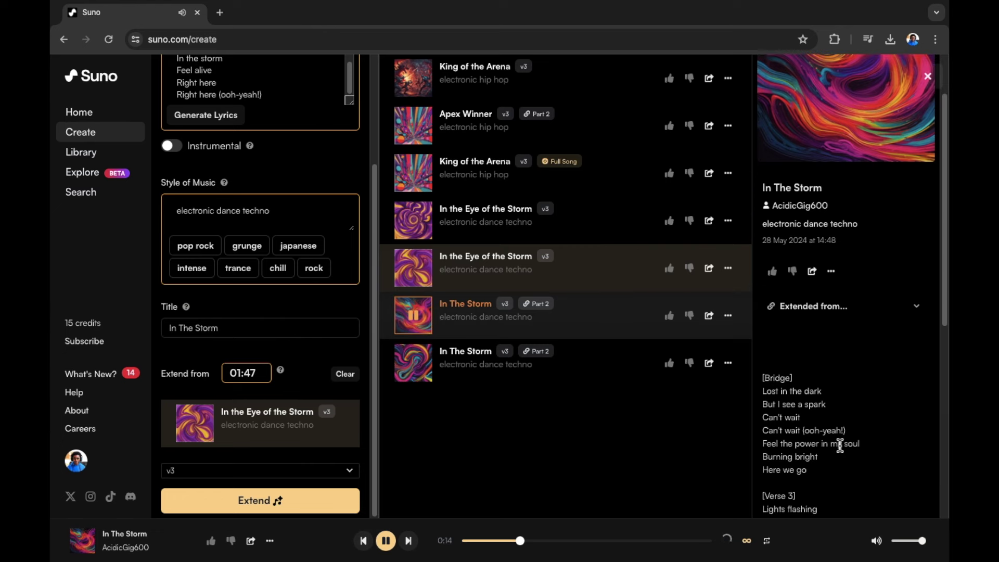
{"action": "scroll", "coordinate": [843, 448], "scroll_direction": "down", "scroll_amount": 3}
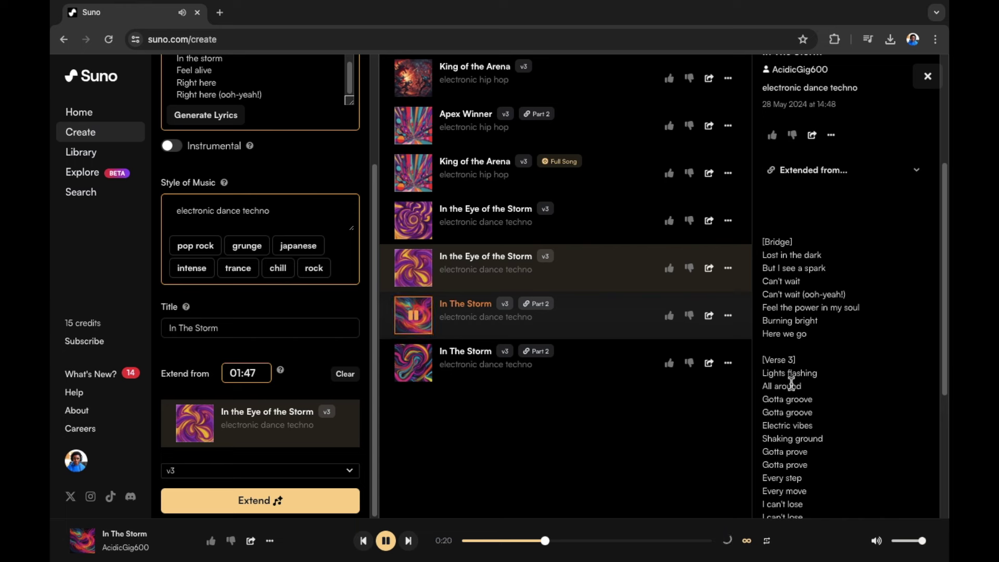
{"action": "scroll", "coordinate": [804, 386], "scroll_direction": "down", "scroll_amount": 1}
{"action": "scroll", "coordinate": [804, 386], "scroll_direction": "down", "scroll_amount": 1}
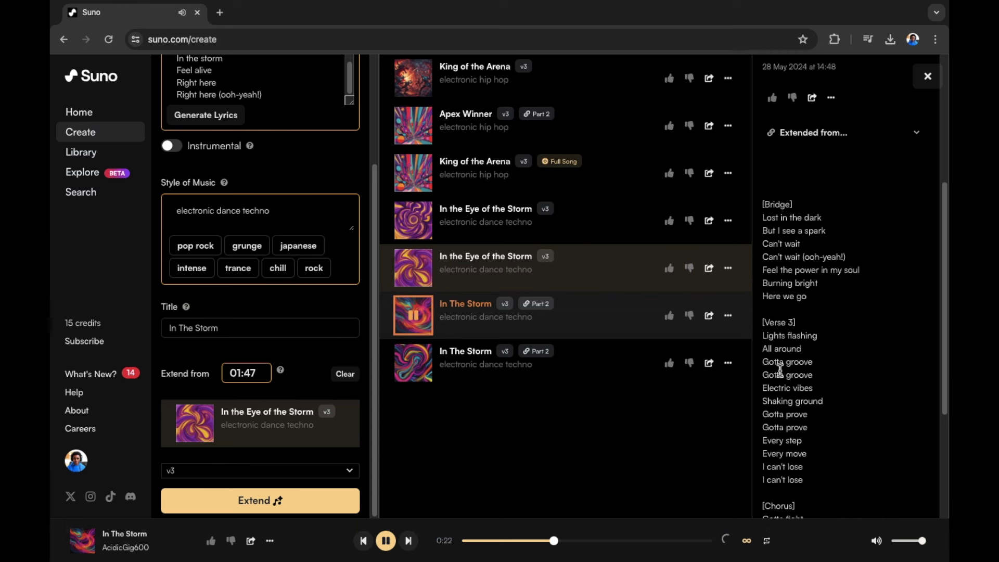
{"action": "scroll", "coordinate": [810, 408], "scroll_direction": "down", "scroll_amount": 1}
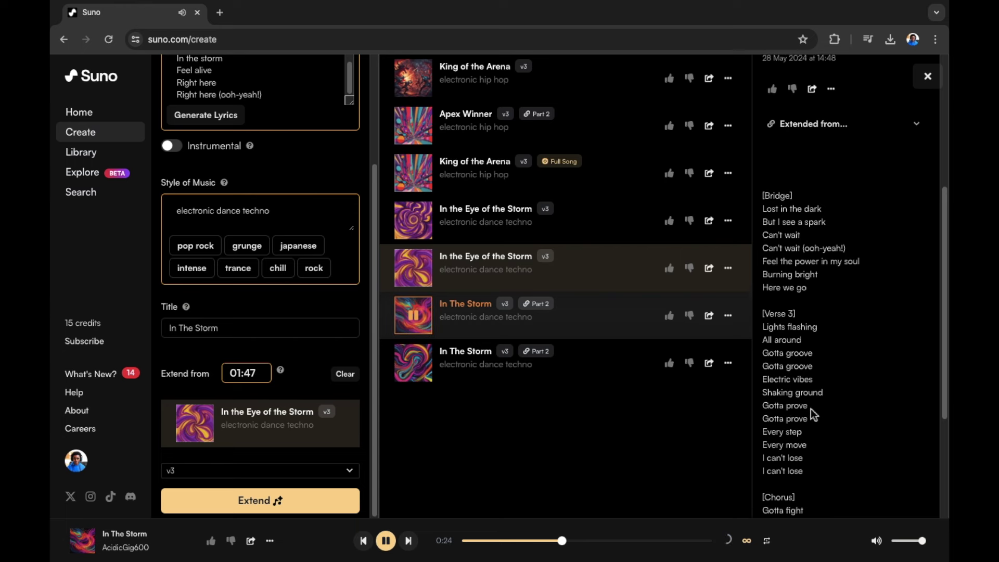
{"action": "scroll", "coordinate": [808, 409], "scroll_direction": "down", "scroll_amount": 2}
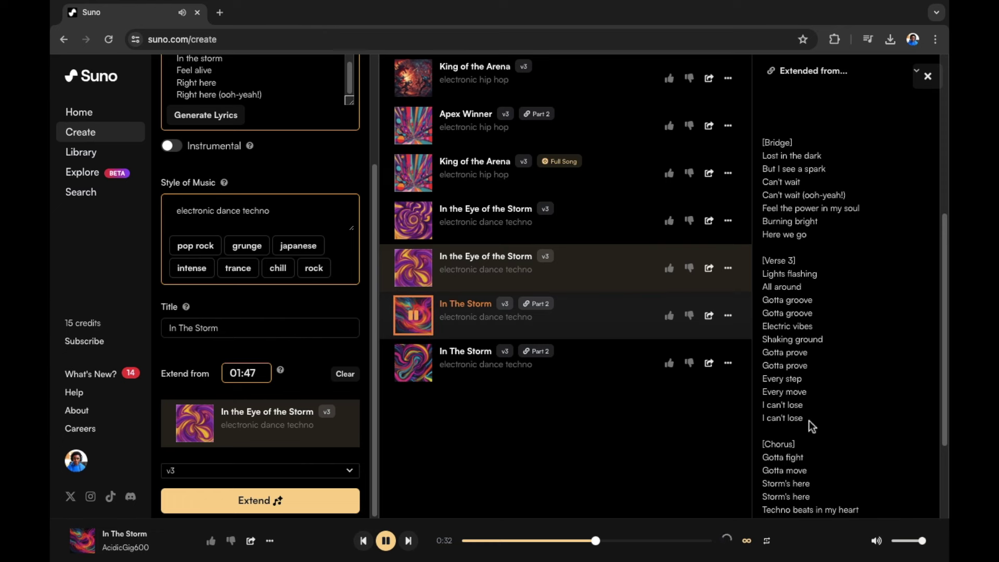
{"action": "scroll", "coordinate": [809, 420], "scroll_direction": "down", "scroll_amount": 3}
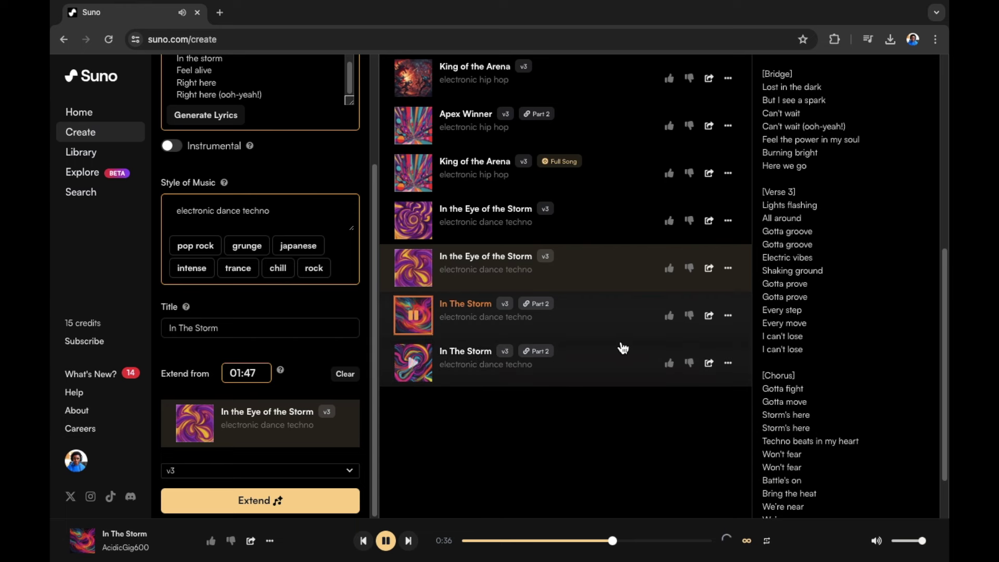
{"action": "left_click", "coordinate": [421, 322]}
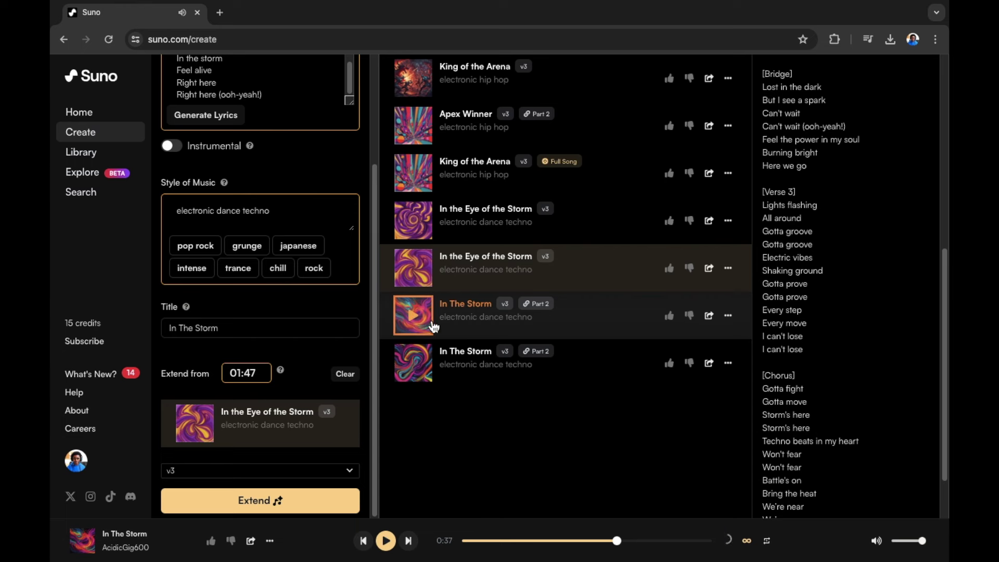
Play the second 'In The Storm' take, read its Part 2 lyrics, and pause at 0:24
{"action": "left_click", "coordinate": [420, 371]}
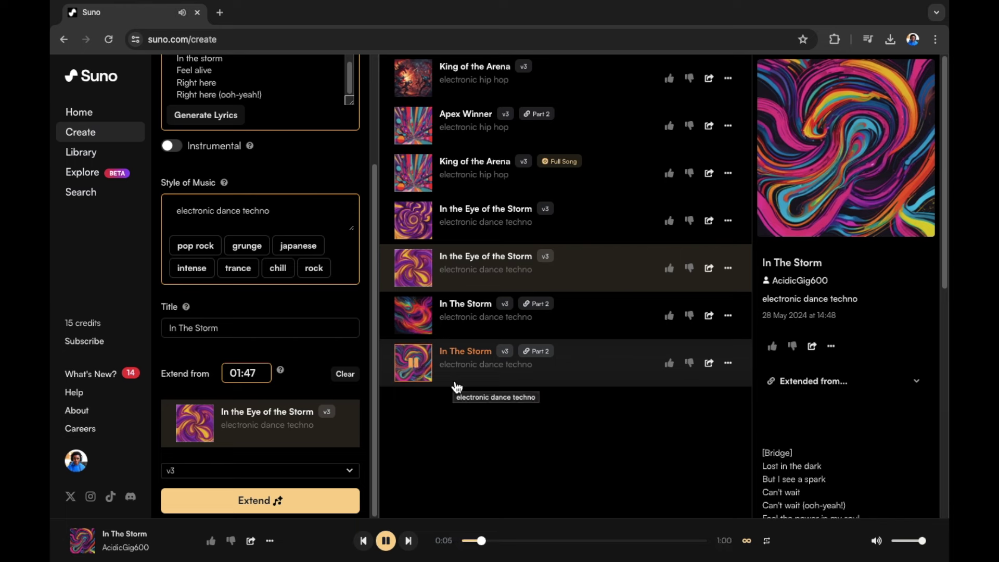
{"action": "scroll", "coordinate": [895, 437], "scroll_direction": "down", "scroll_amount": 3}
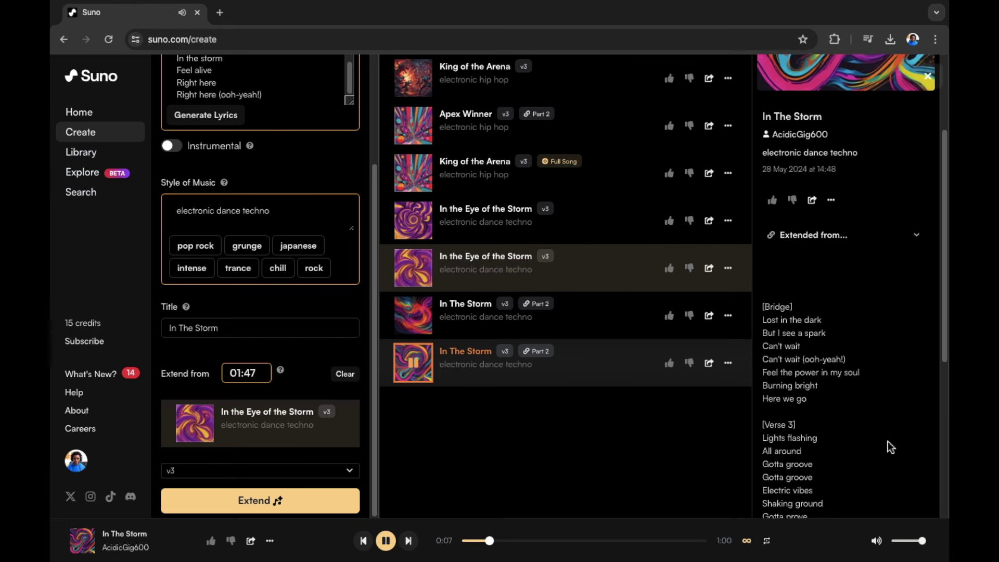
{"action": "scroll", "coordinate": [888, 441], "scroll_direction": "down", "scroll_amount": 1}
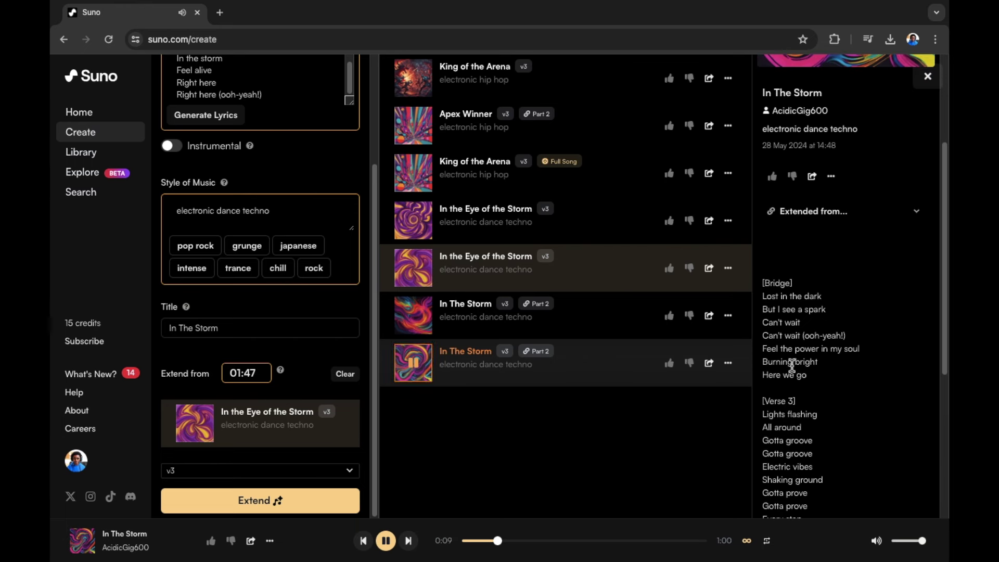
{"action": "scroll", "coordinate": [841, 369], "scroll_direction": "down", "scroll_amount": 3}
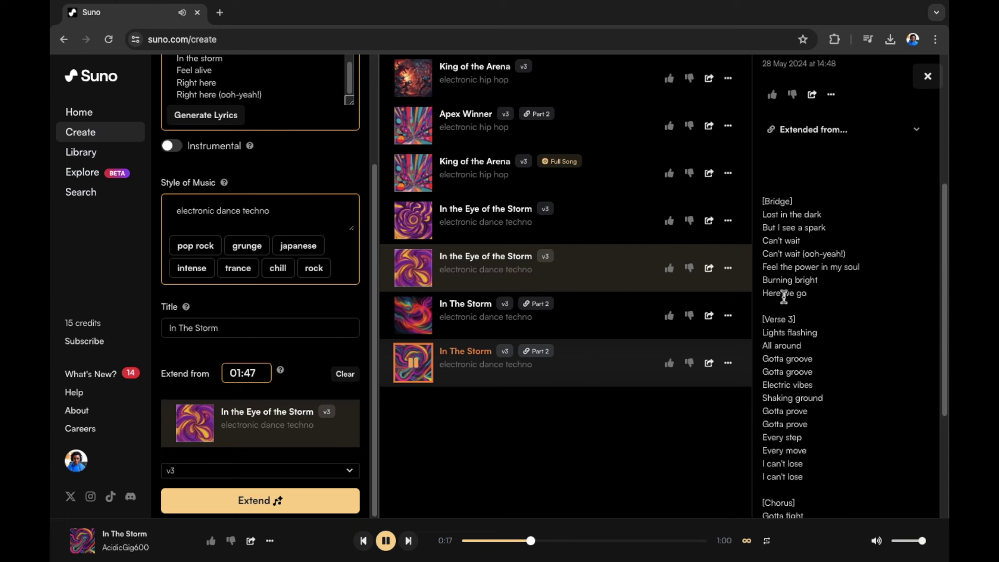
{"action": "scroll", "coordinate": [832, 314], "scroll_direction": "down", "scroll_amount": 2}
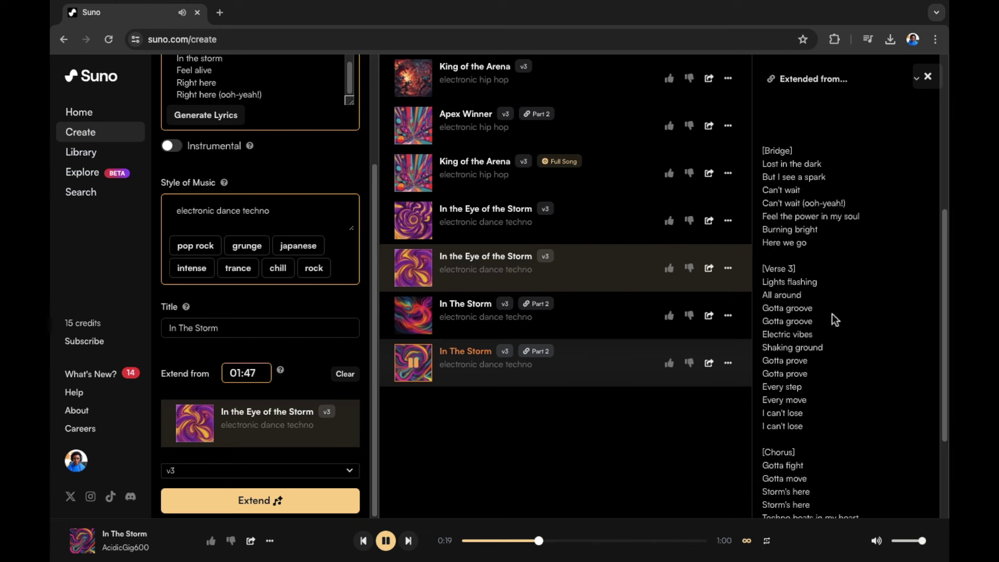
{"action": "scroll", "coordinate": [832, 313], "scroll_direction": "down", "scroll_amount": 1}
{"action": "scroll", "coordinate": [832, 313], "scroll_direction": "up", "scroll_amount": 1}
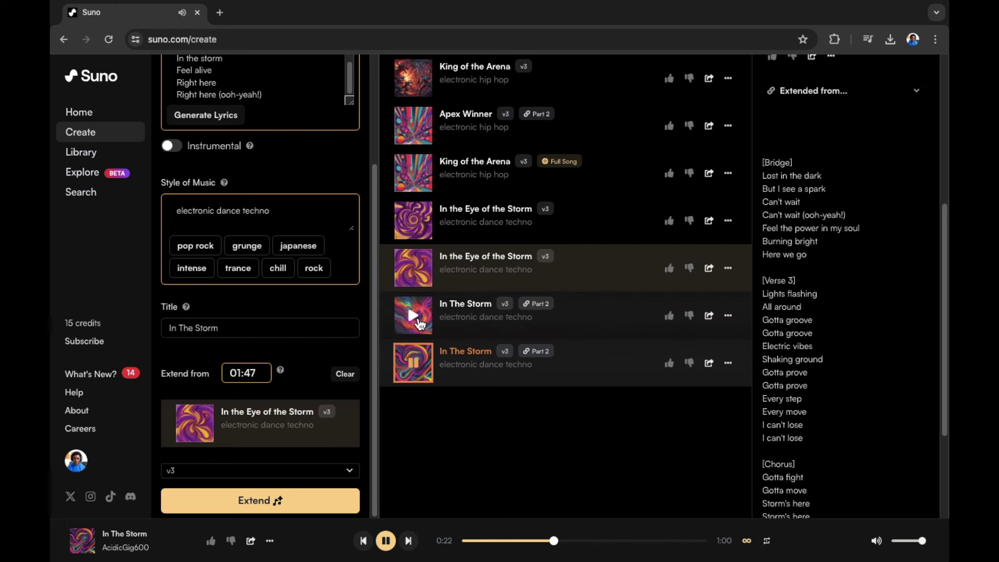
{"action": "left_click", "coordinate": [413, 362]}
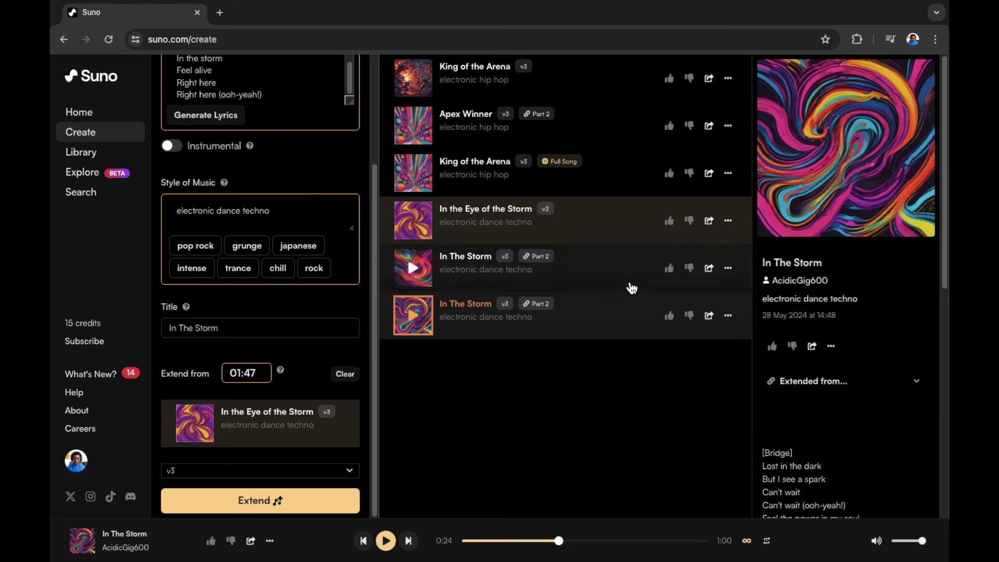
Apply Get Whole Song to the Part 2 extension to create the 'In the Eye of the Storm' Full Song
{"action": "left_click", "coordinate": [728, 317]}
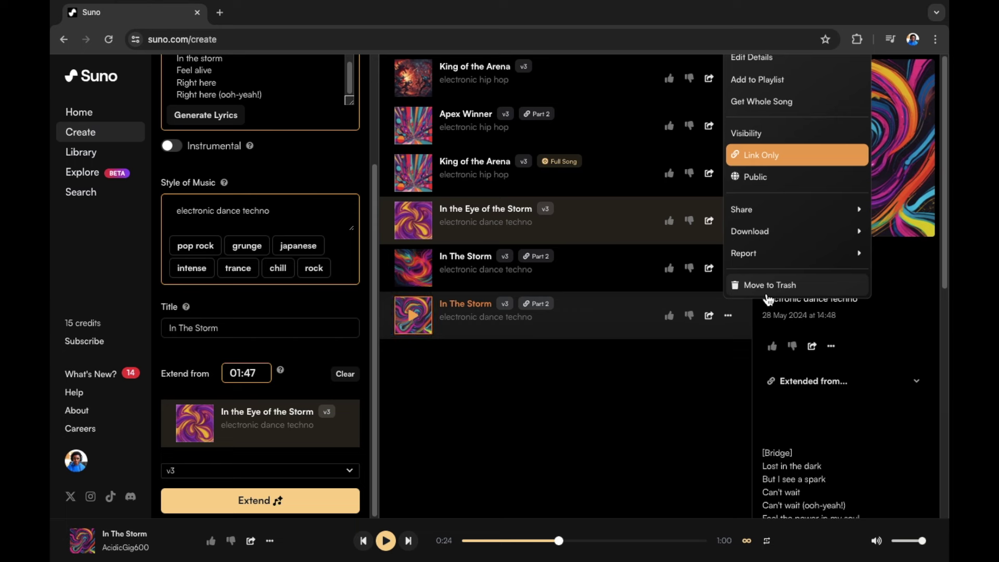
{"action": "left_click", "coordinate": [586, 273]}
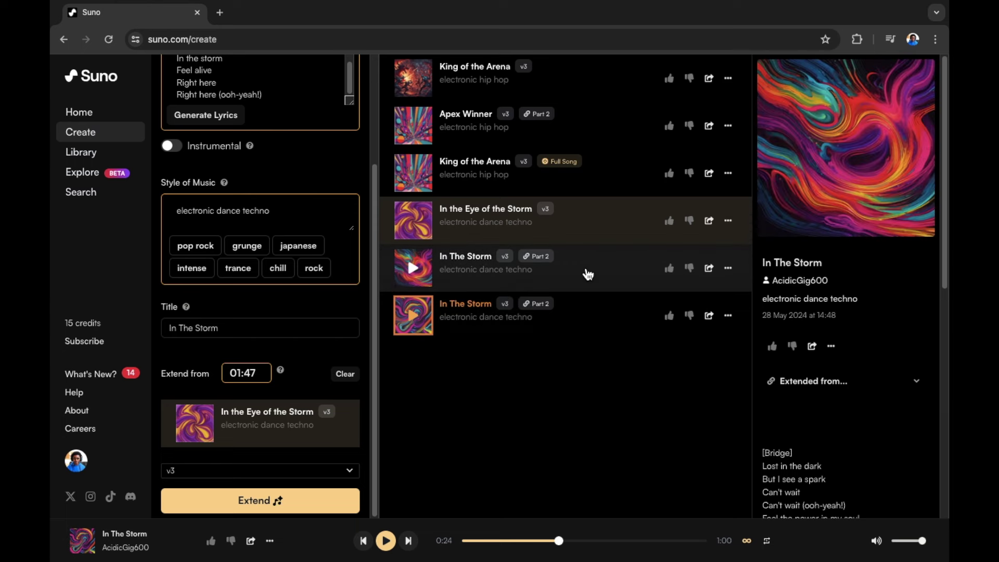
{"action": "left_click", "coordinate": [728, 269]}
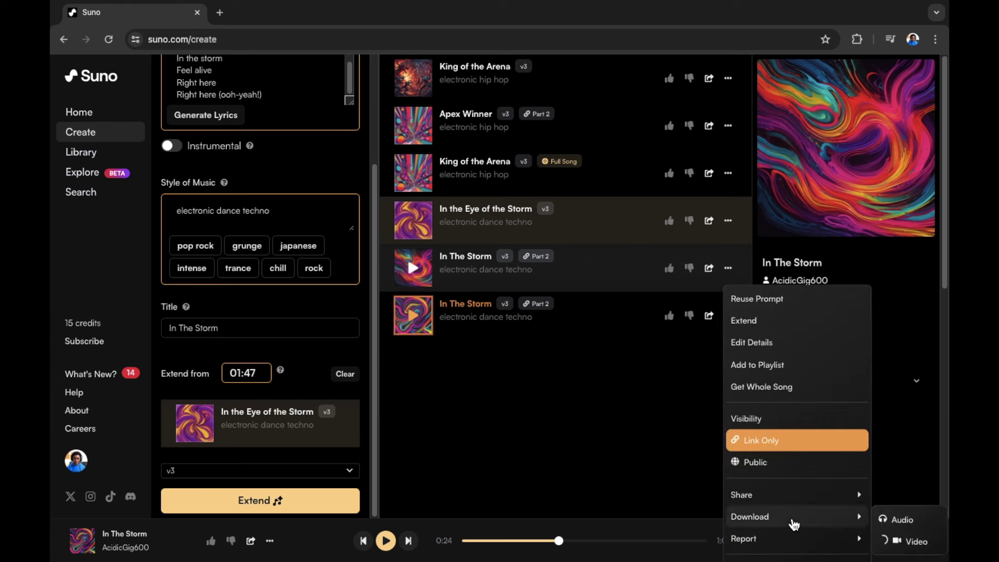
{"action": "left_click", "coordinate": [643, 389]}
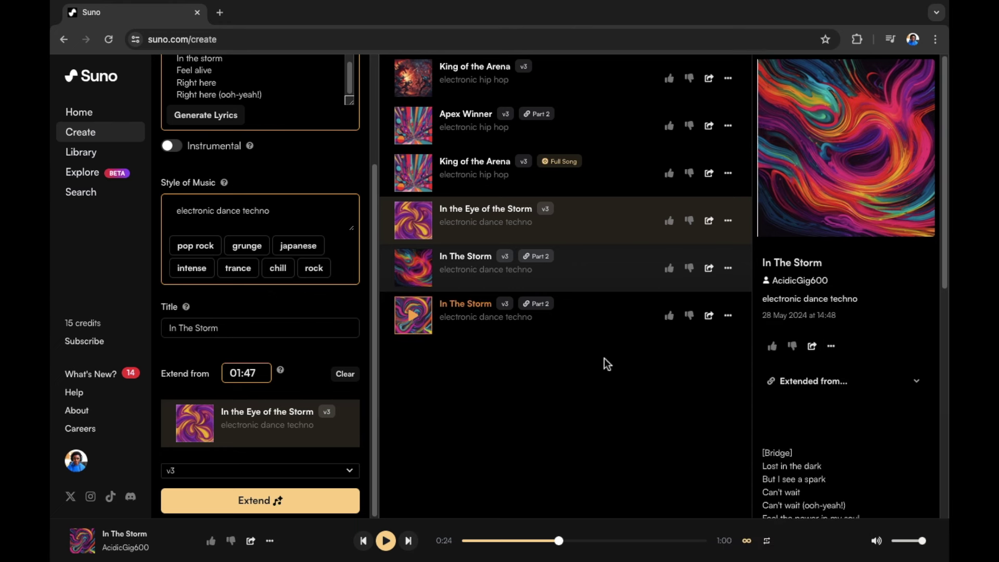
{"action": "left_click", "coordinate": [728, 315]}
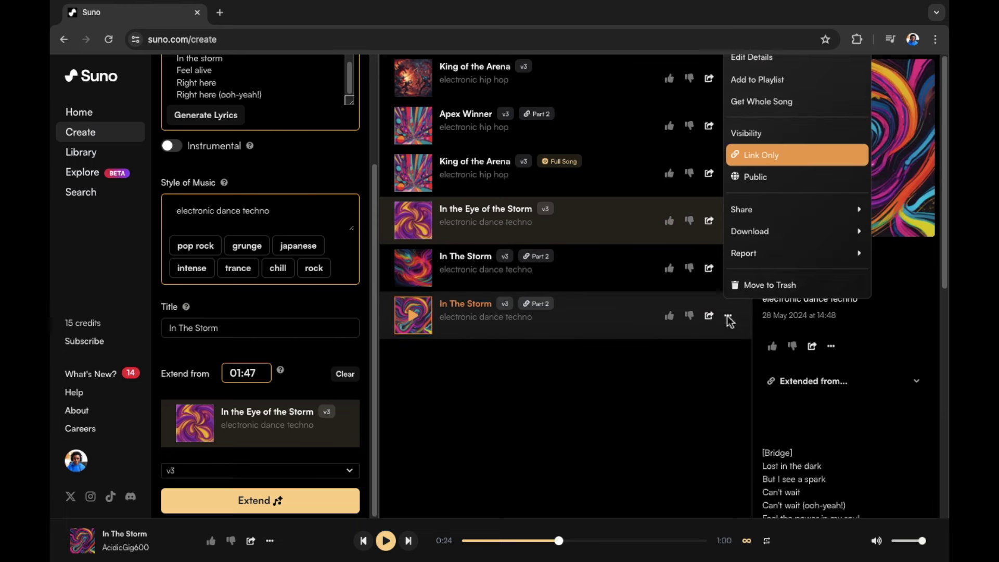
{"action": "left_click", "coordinate": [769, 114]}
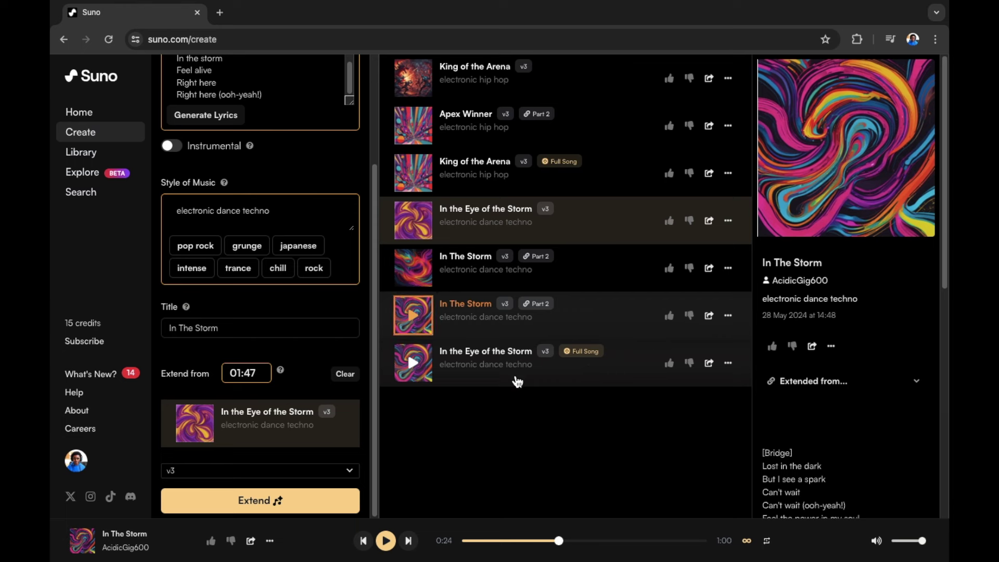
Play the Full Song, jumping ahead to about 1:31 and then 2:22
{"action": "left_click", "coordinate": [414, 368]}
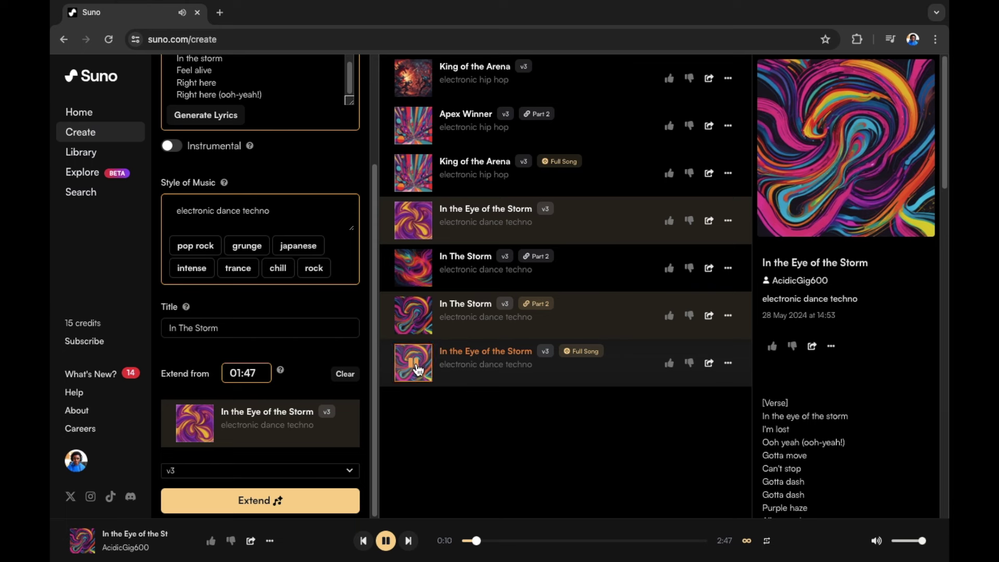
{"action": "left_click", "coordinate": [598, 542]}
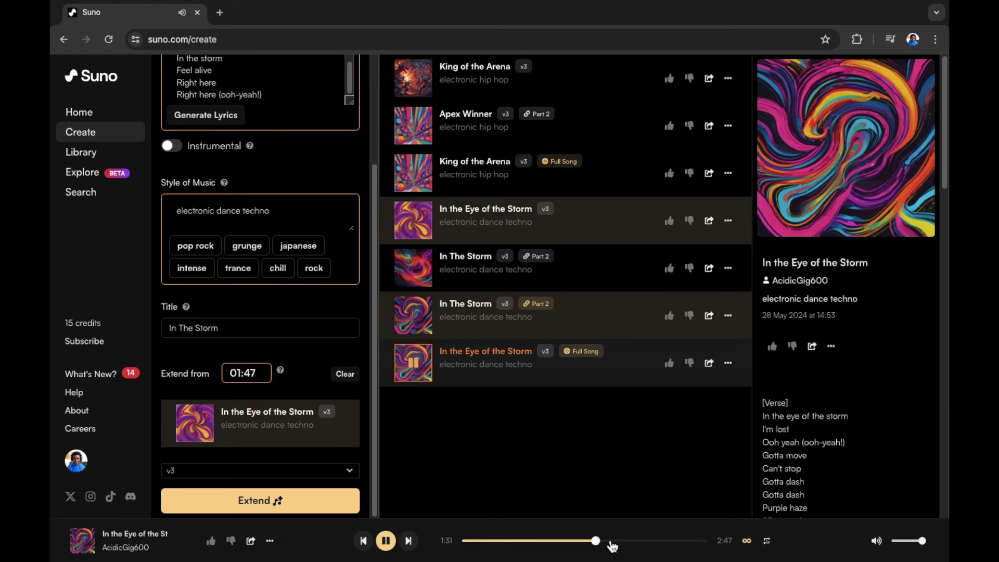
{"action": "left_click", "coordinate": [643, 542]}
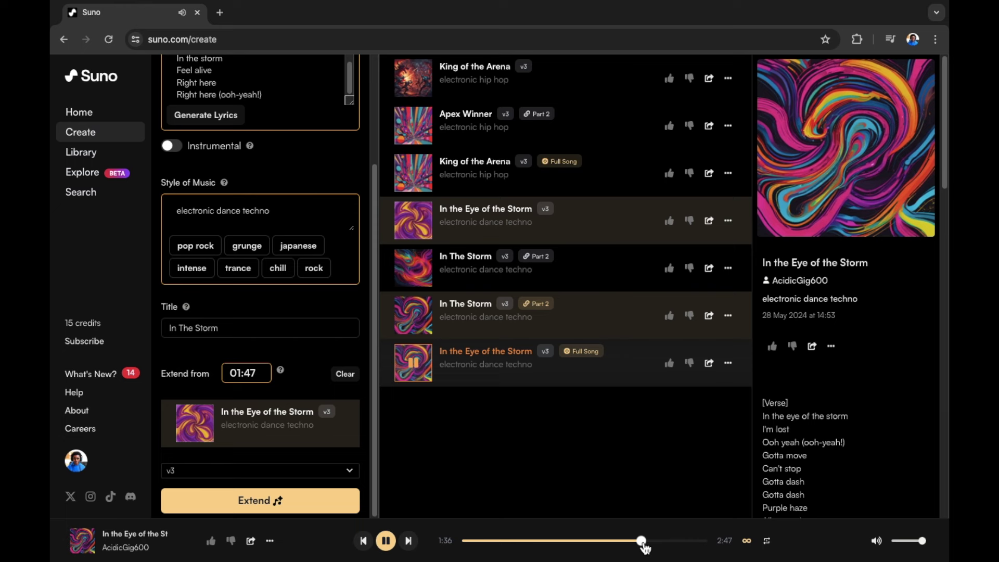
{"action": "left_click", "coordinate": [674, 546]}
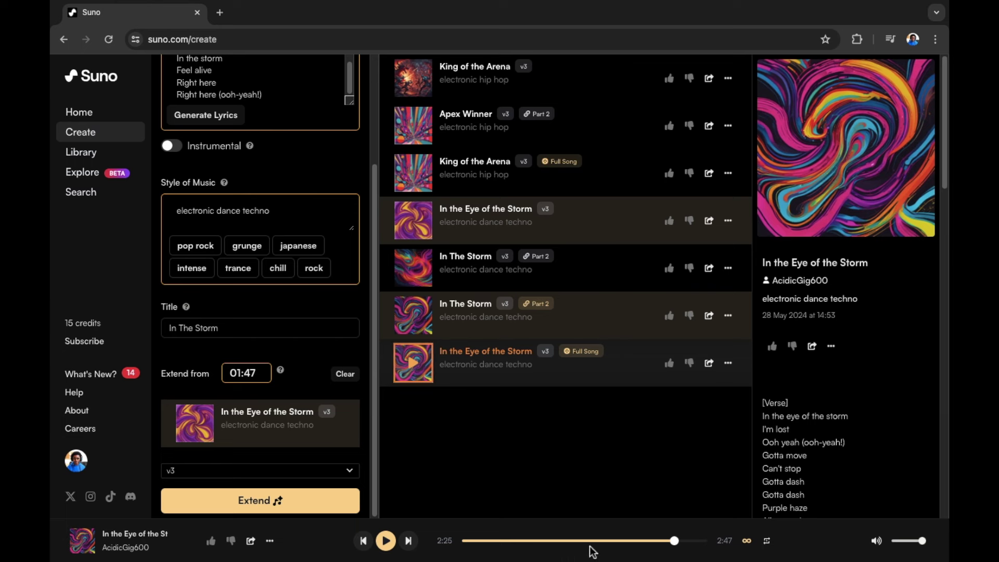
Download the full song as MP3 audio
{"action": "left_click", "coordinate": [728, 363]}
{"action": "mouse_move", "coordinate": [784, 291]}
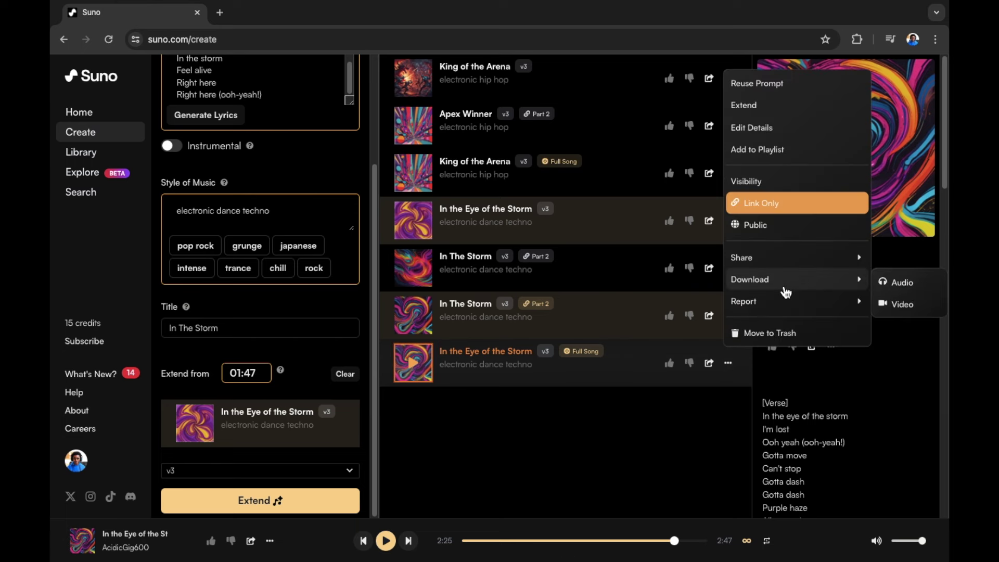
{"action": "left_click", "coordinate": [901, 284]}
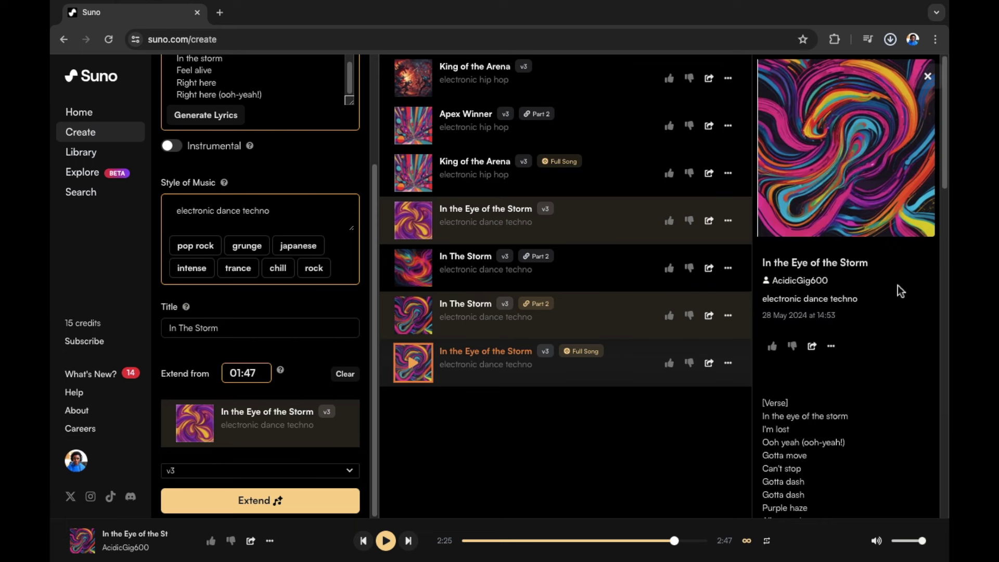
Download the full song as an MP4 video and open it from Chrome's downloads
{"action": "left_click", "coordinate": [733, 368]}
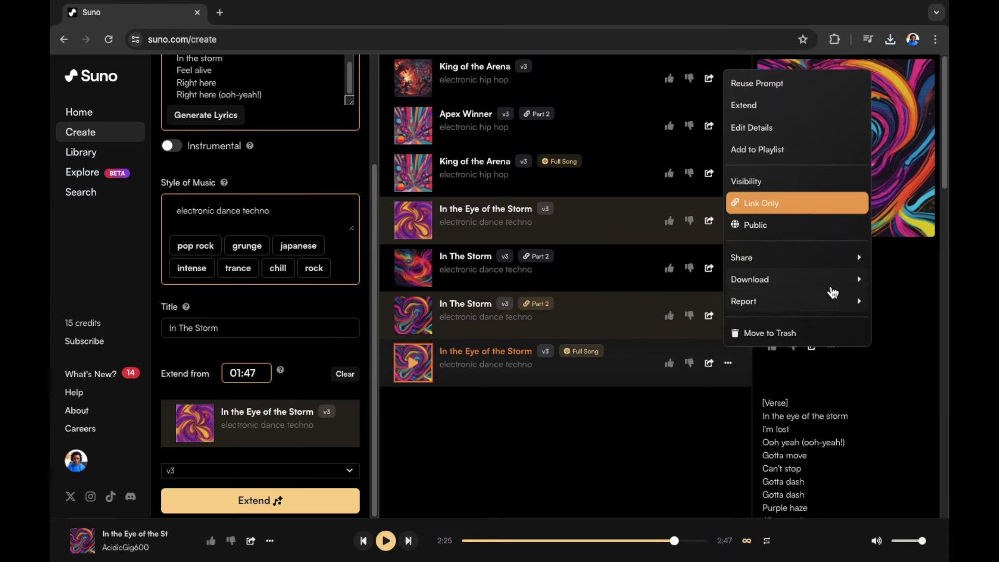
{"action": "mouse_move", "coordinate": [835, 291]}
{"action": "left_click", "coordinate": [916, 306]}
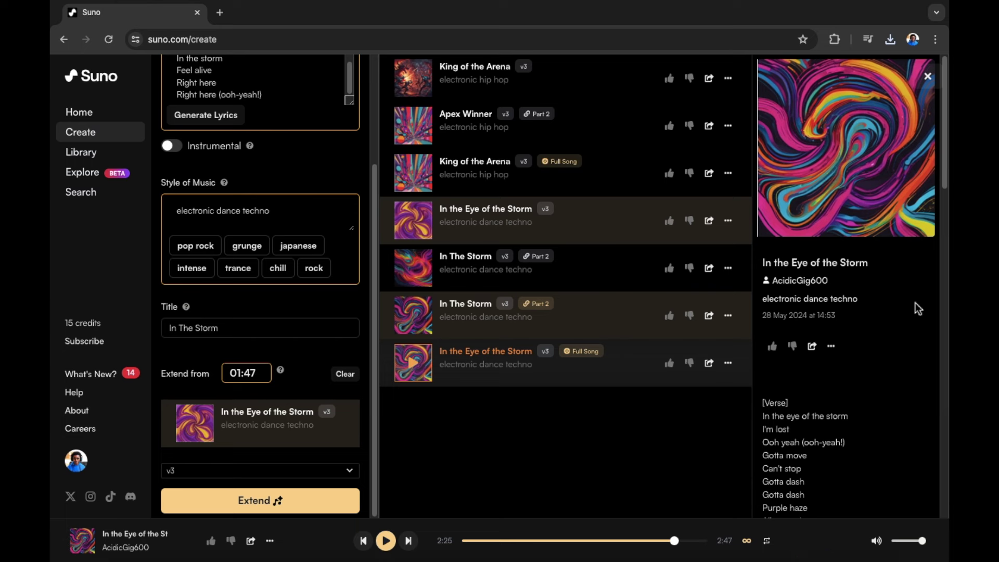
{"action": "left_click", "coordinate": [890, 40]}
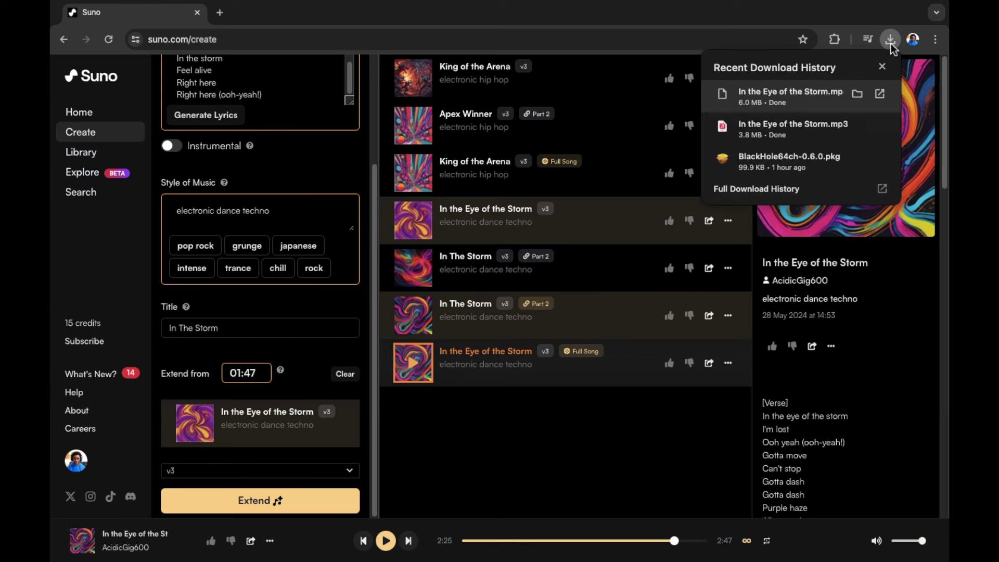
{"action": "left_click", "coordinate": [822, 101]}
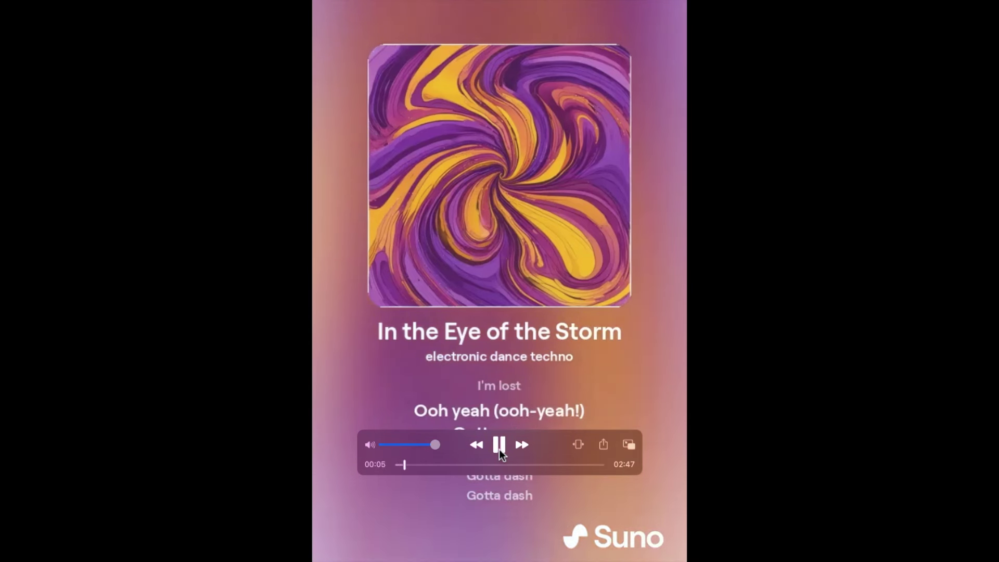
Move QuickTime's control bar aside to watch the lyric video's lyrics
{"action": "left_click_drag", "start_coordinate": [552, 446], "coordinate": [226, 177]}
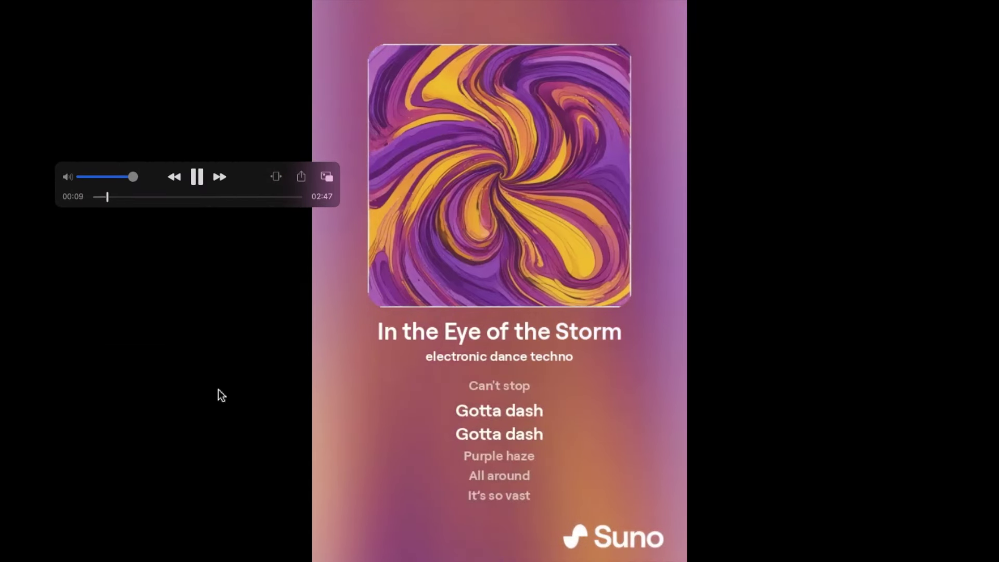